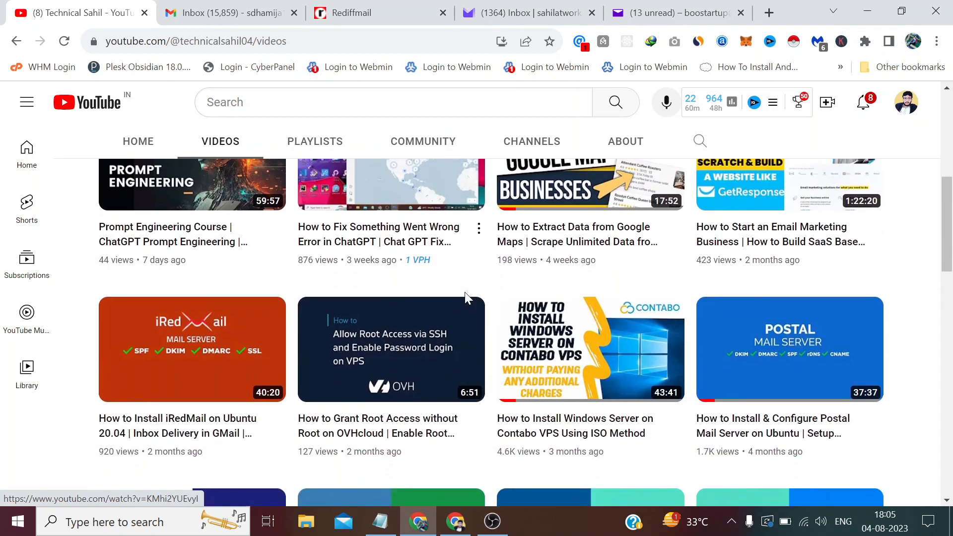
Show the desktop and locate the two codester zip archives
scroll(187, 350, down, 1)
scroll(744, 342, down, 5)
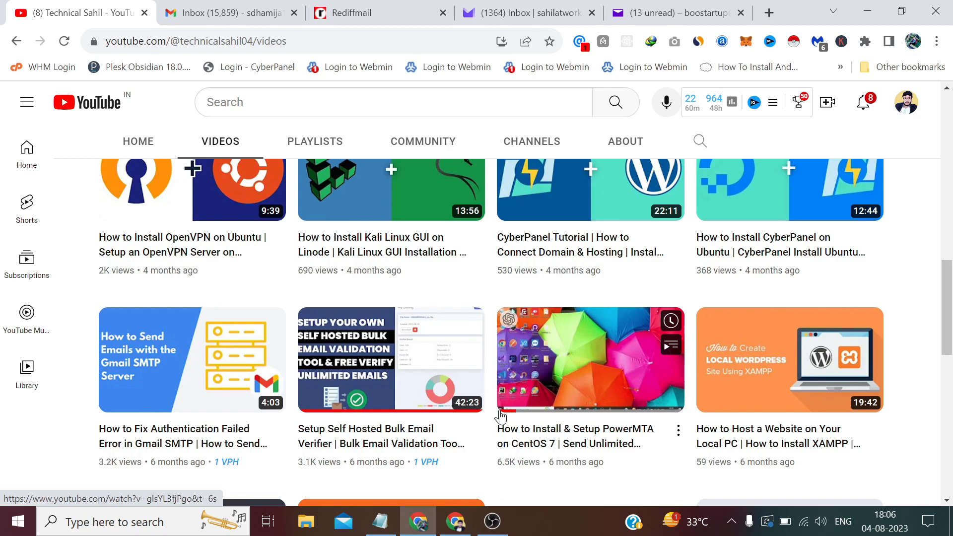
scroll(830, 232, up, 4)
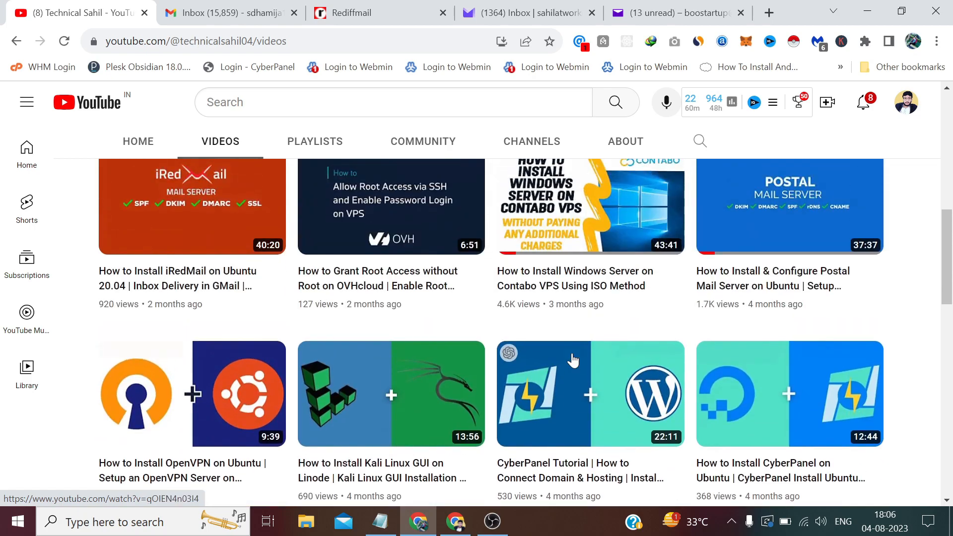
mouse_move(201, 230)
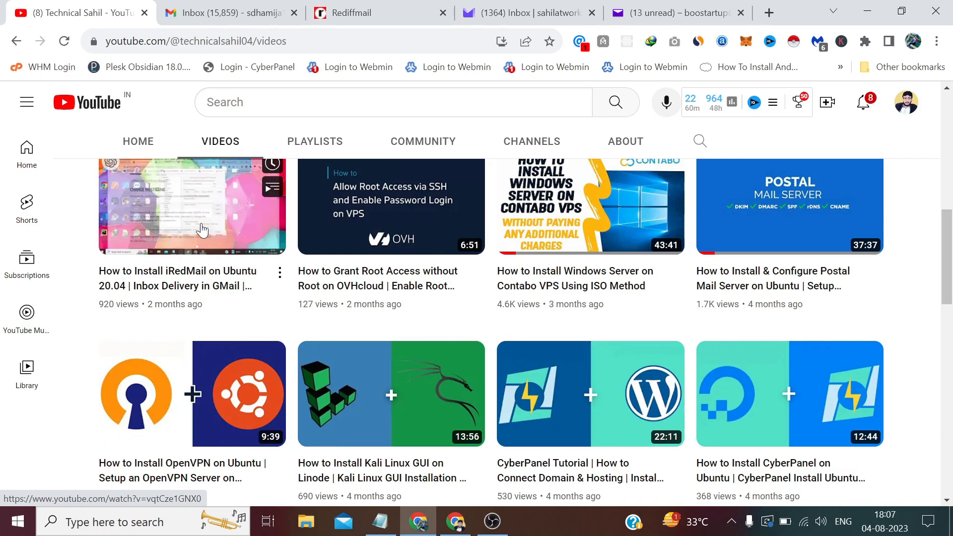
scroll(219, 256, down, 15)
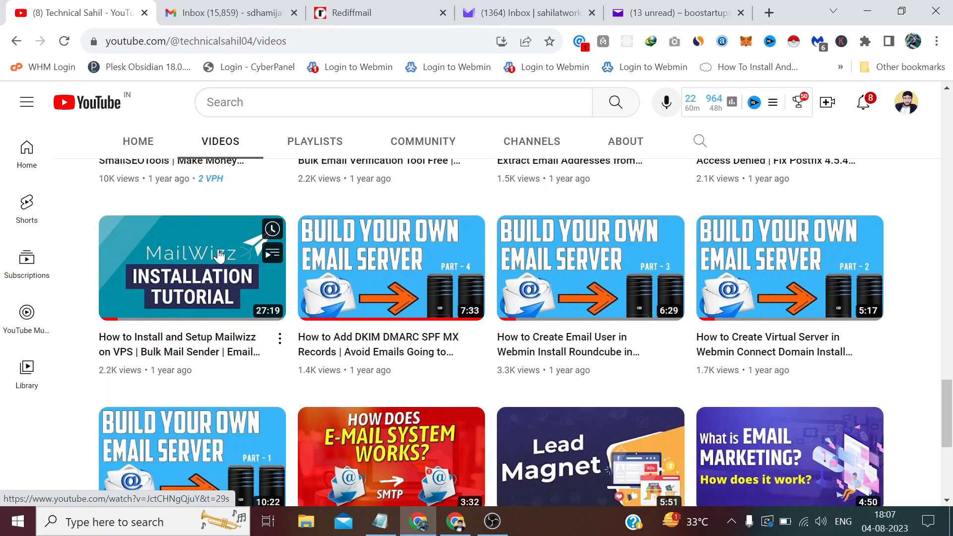
mouse_move(219, 255)
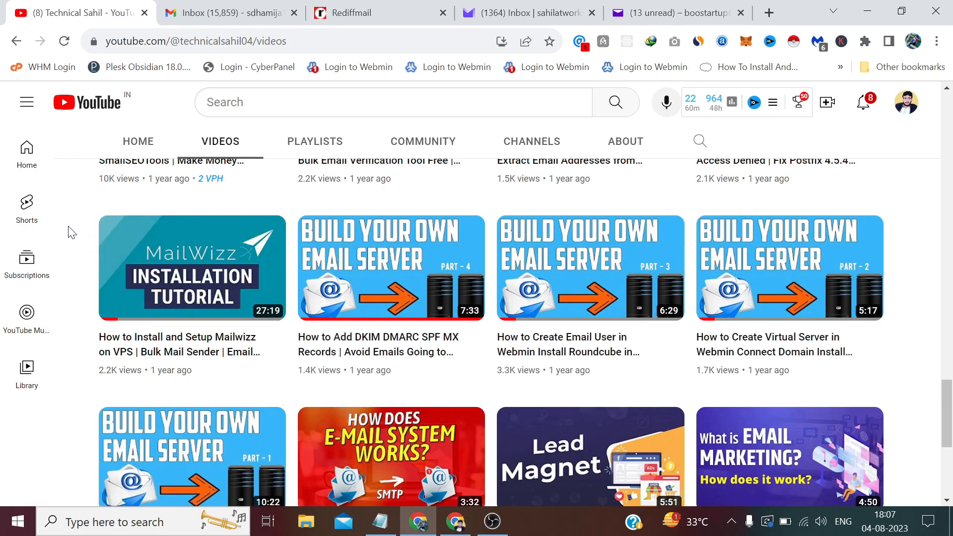
click(950, 521)
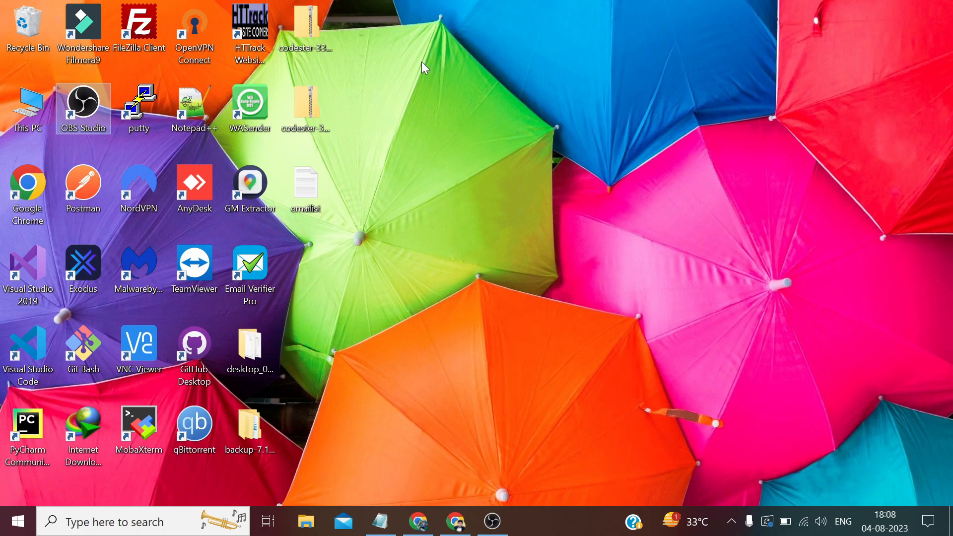
drag(369, 3, 303, 117)
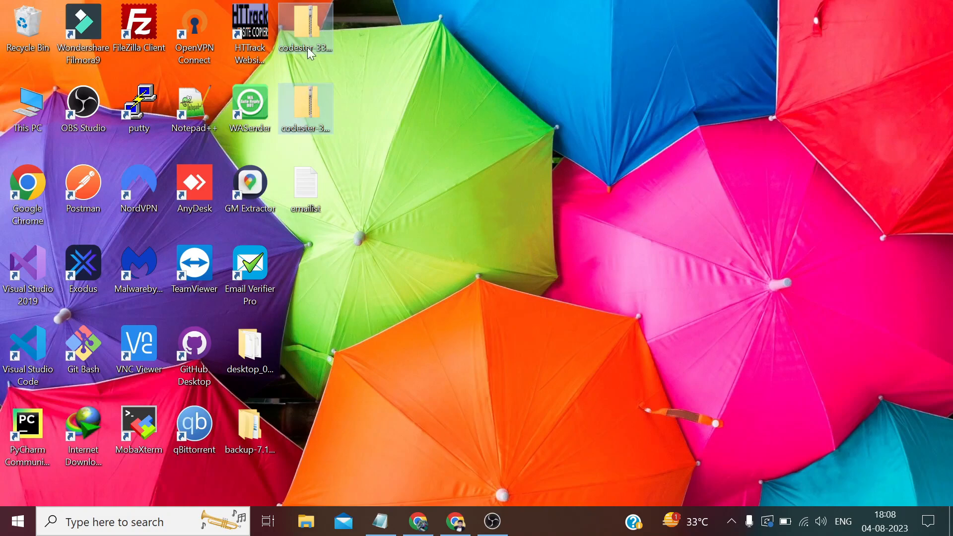
click(301, 144)
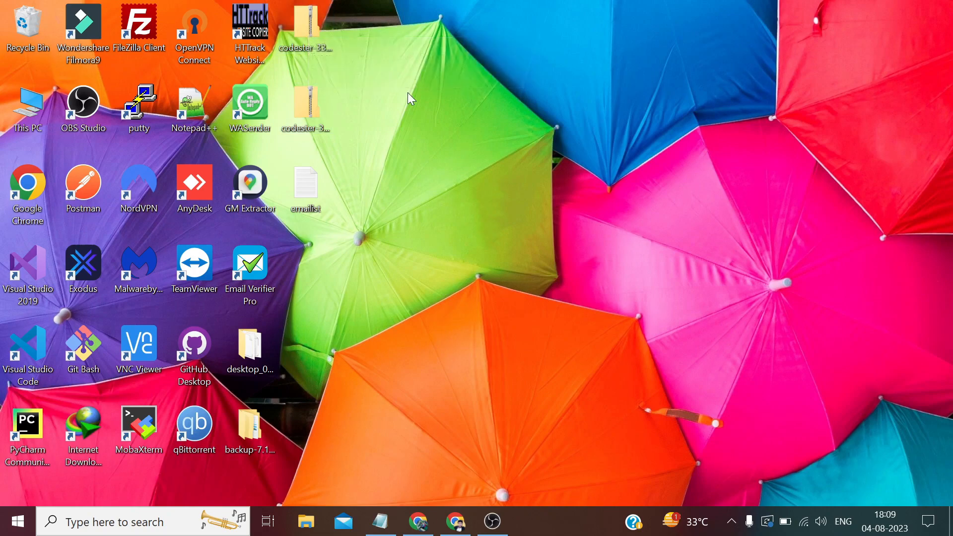
Extract the top codester zip with 7-Zip into 'codester-33060-mailmax-advanced-bulk-email-sender-c' and open it
double_click(312, 25)
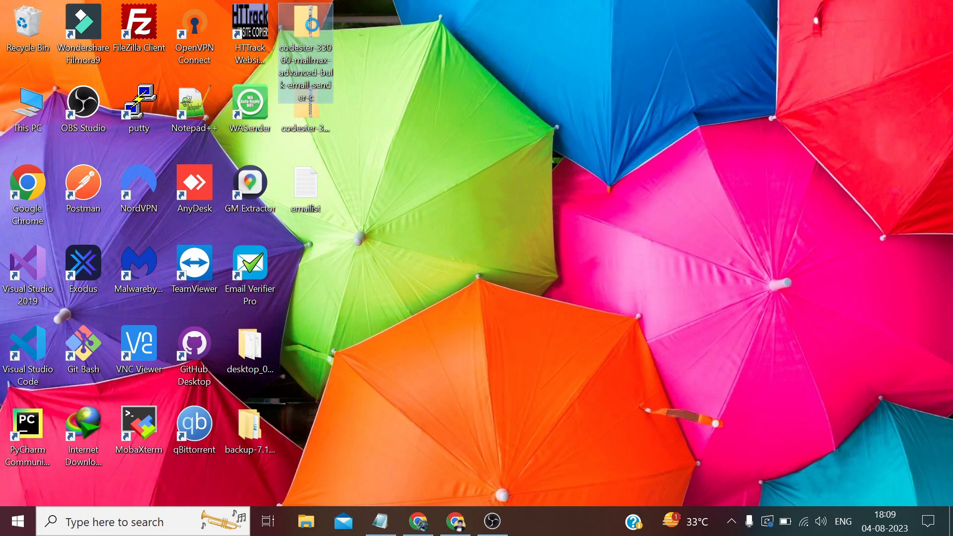
right_click(311, 25)
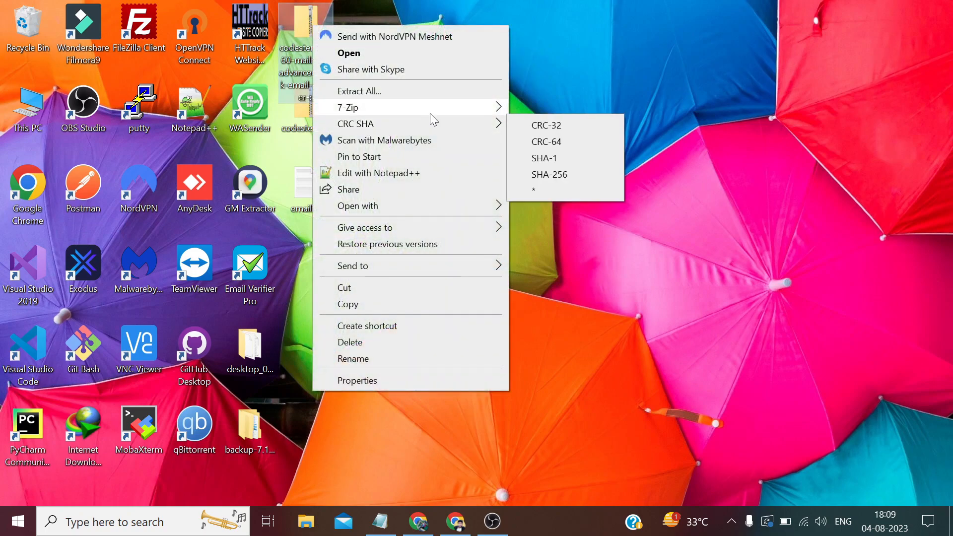
mouse_move(430, 114)
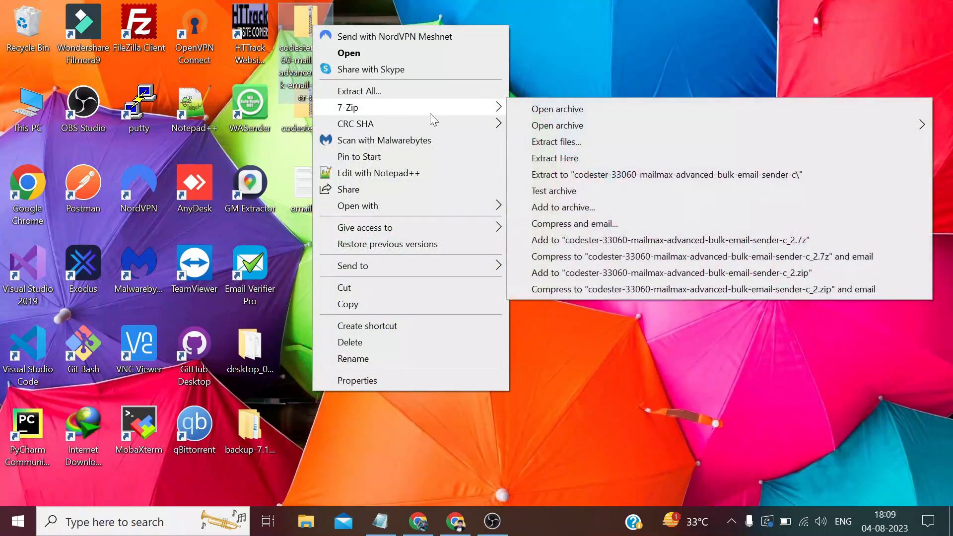
click(583, 176)
double_click(42, 42)
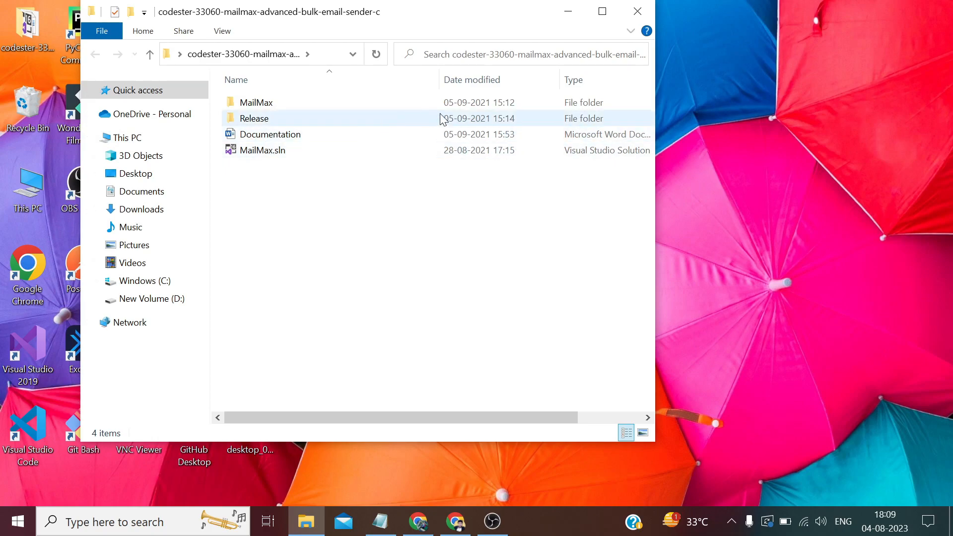
Maximize the extracted folder window, open Release and launch MailMax.exe
click(602, 11)
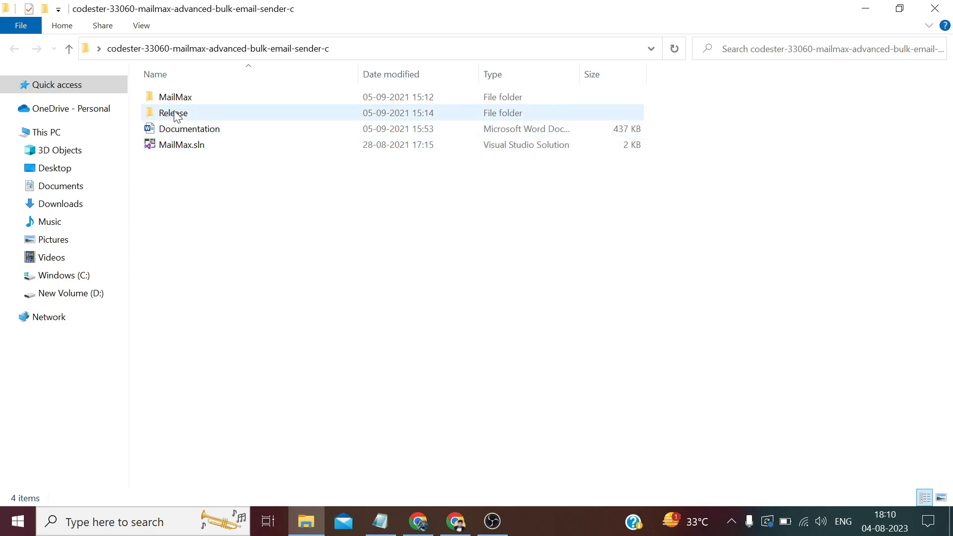
mouse_move(176, 117)
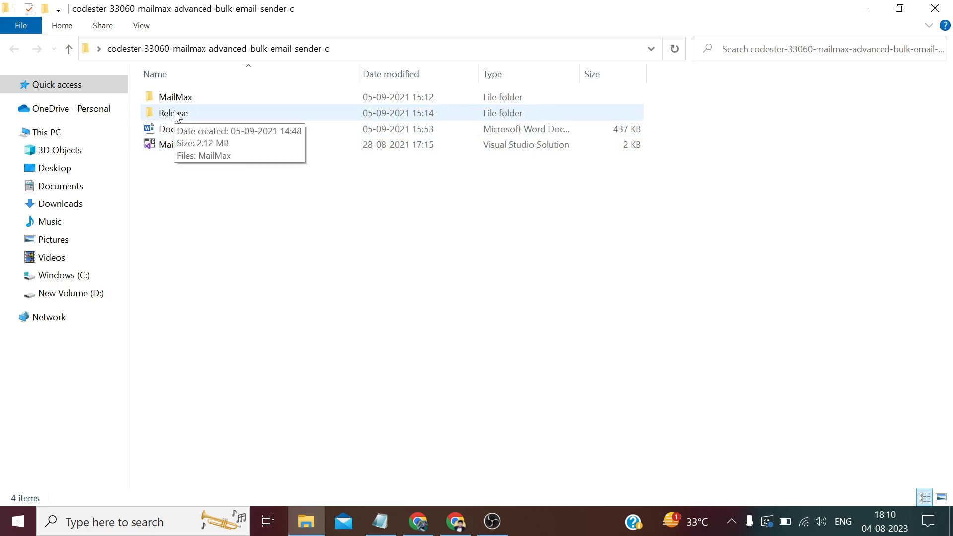
double_click(175, 114)
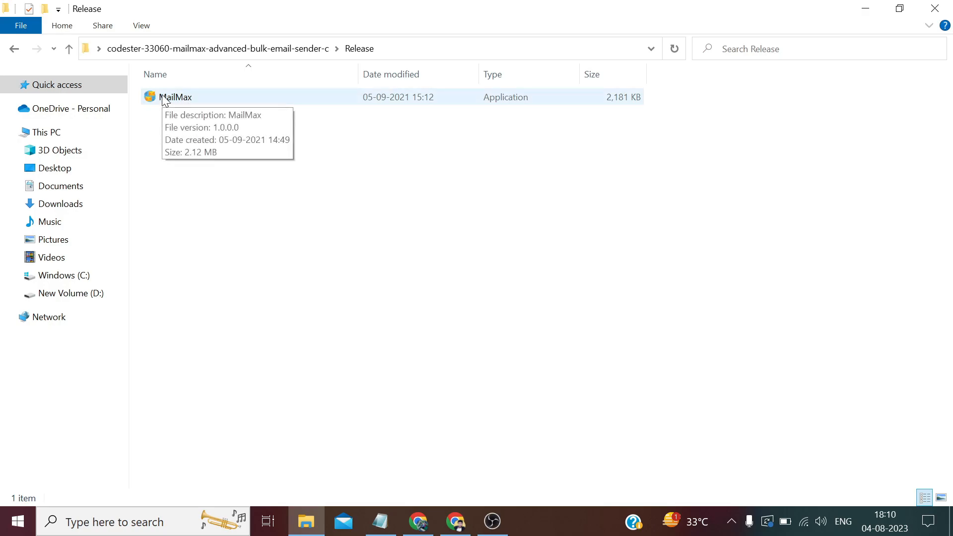
double_click(165, 99)
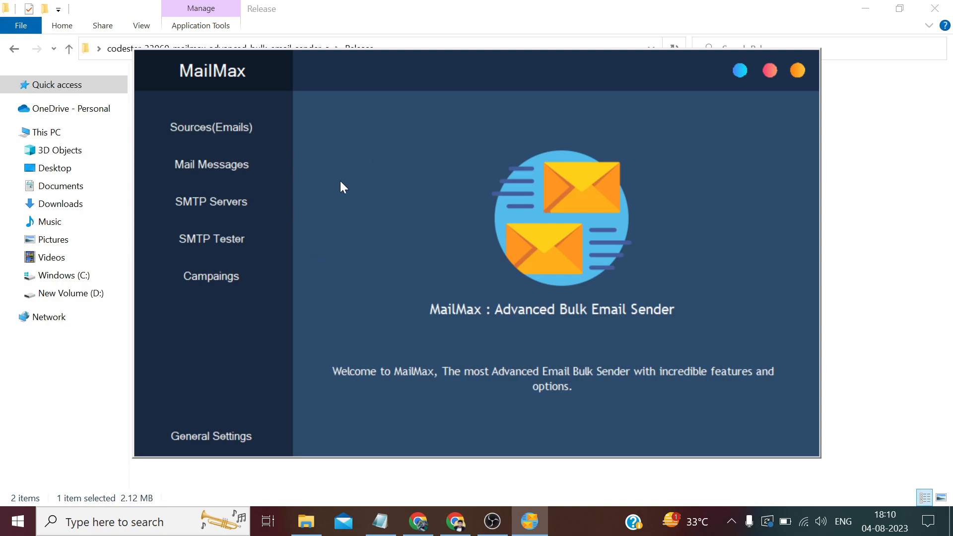
click(381, 522)
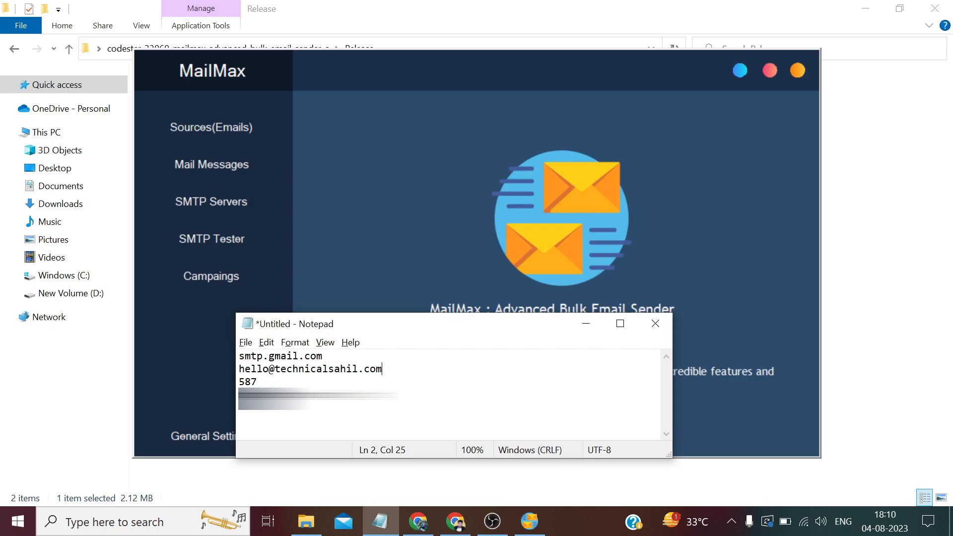
click(456, 521)
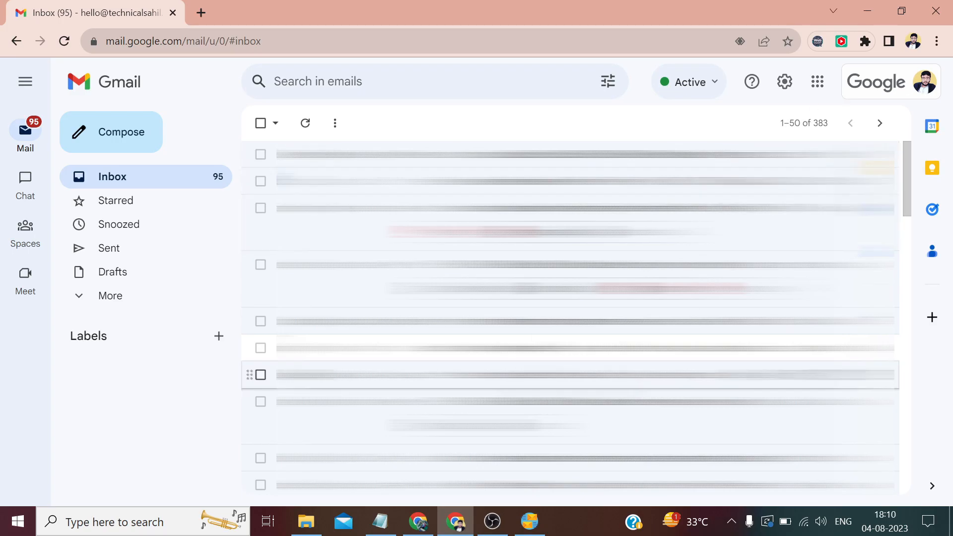
click(415, 527)
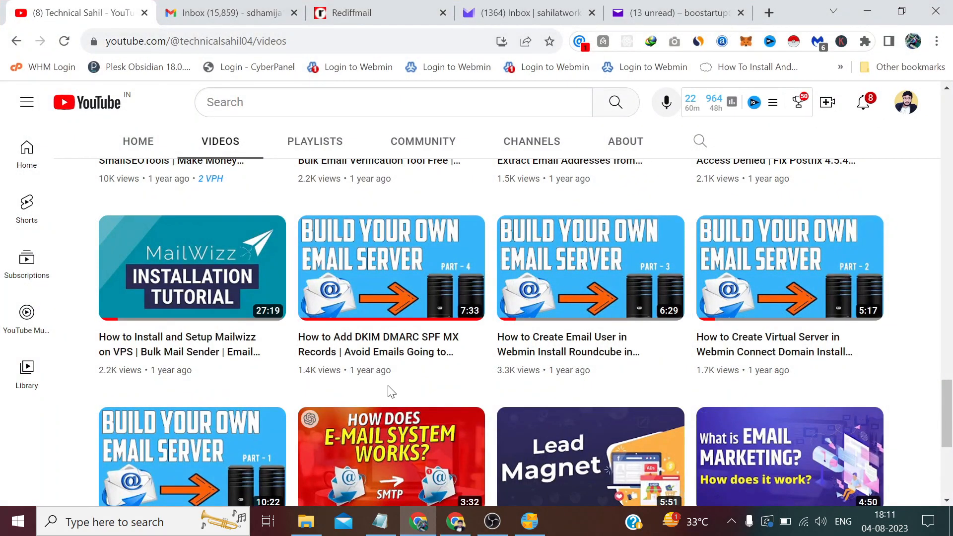
scroll(390, 392, up, 15)
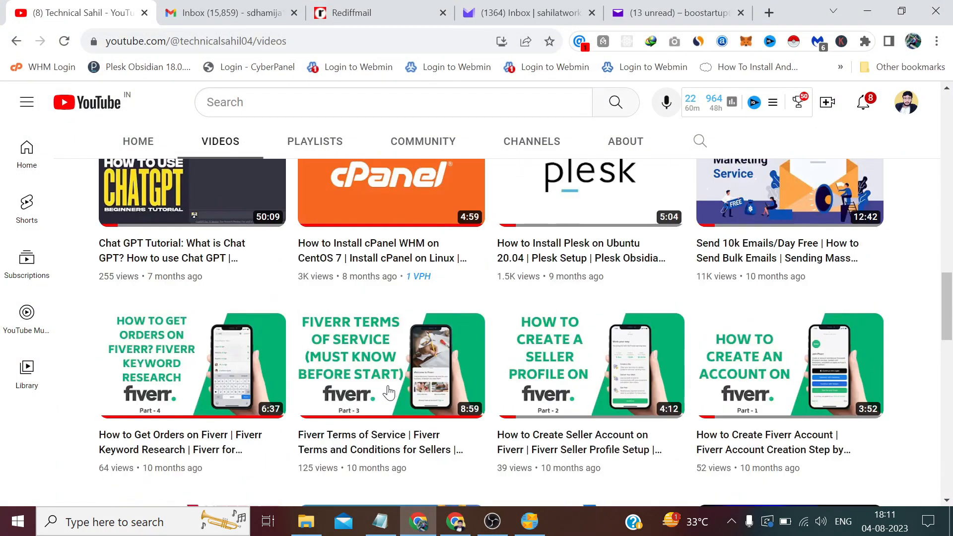
scroll(389, 392, up, 2)
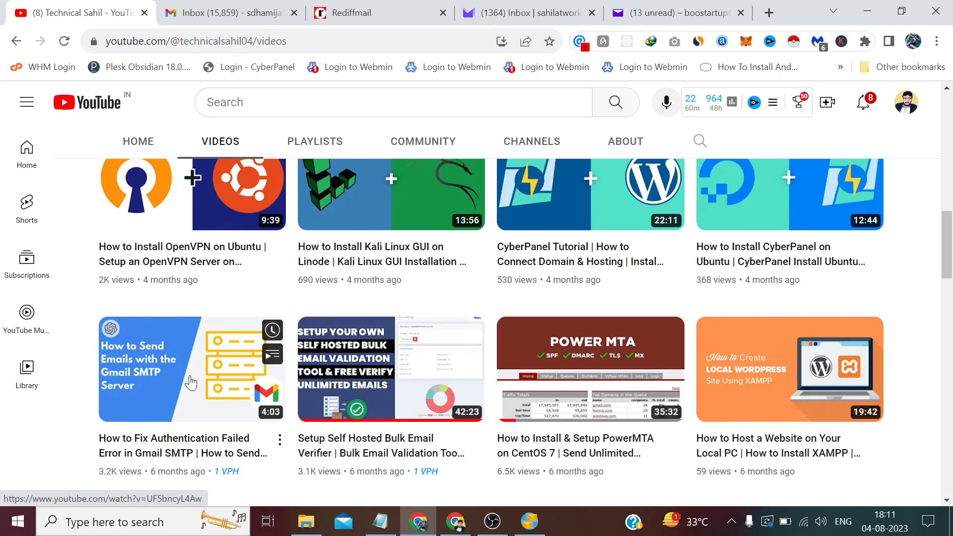
mouse_move(380, 521)
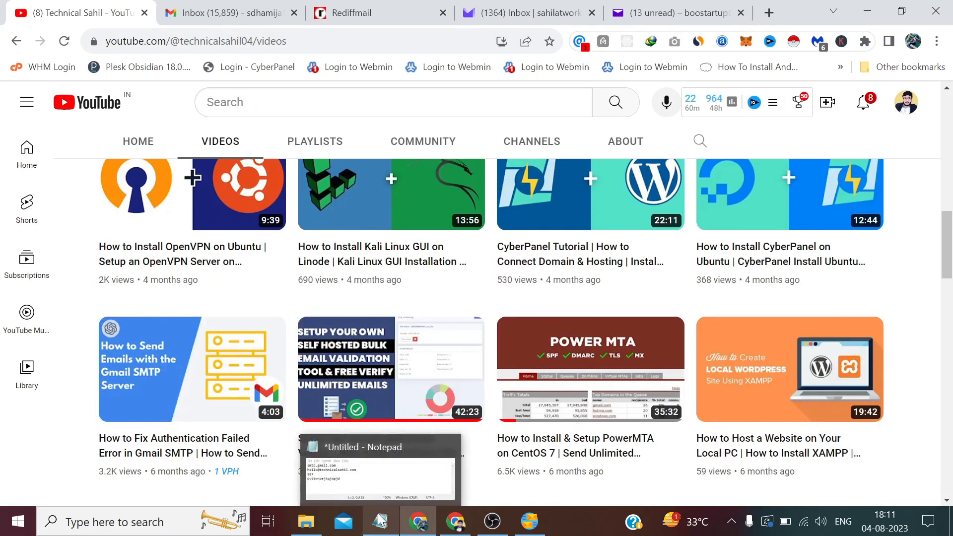
mouse_move(273, 437)
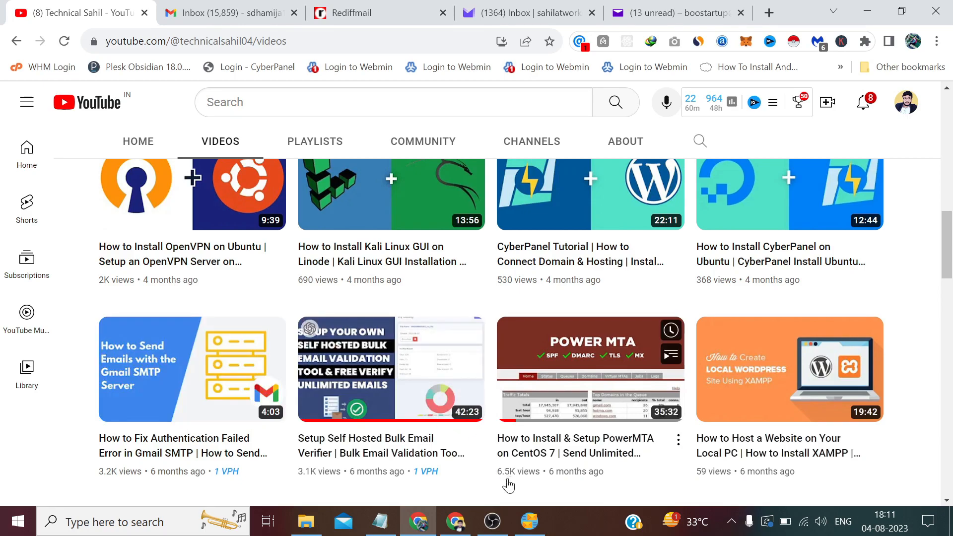
click(538, 520)
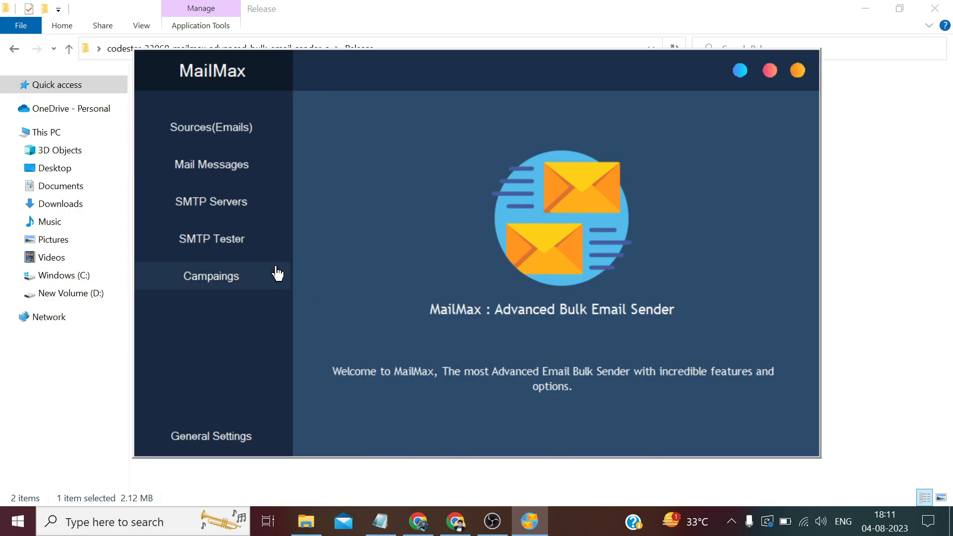
Open the SMTP Tester and enter host smtp.gmail.com with port 587
click(211, 243)
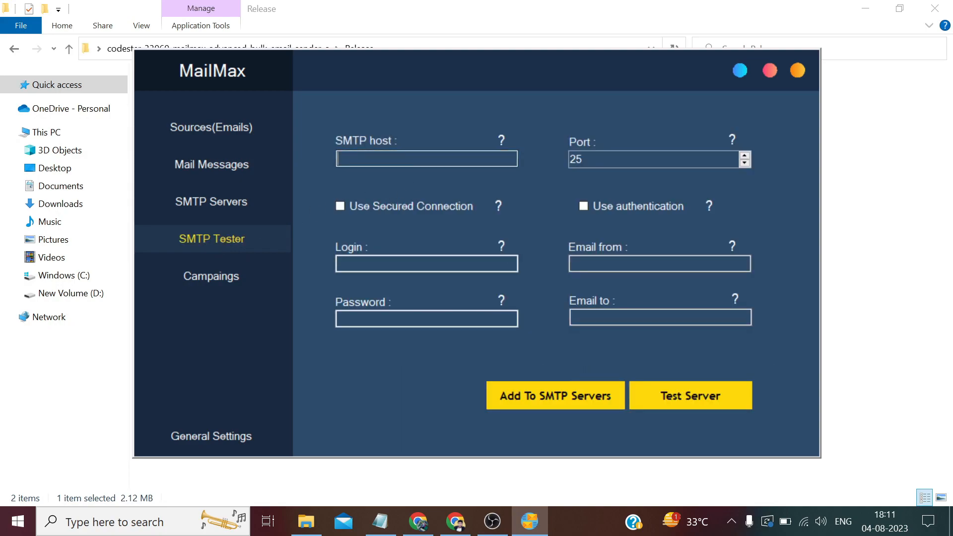
text(smtp.)
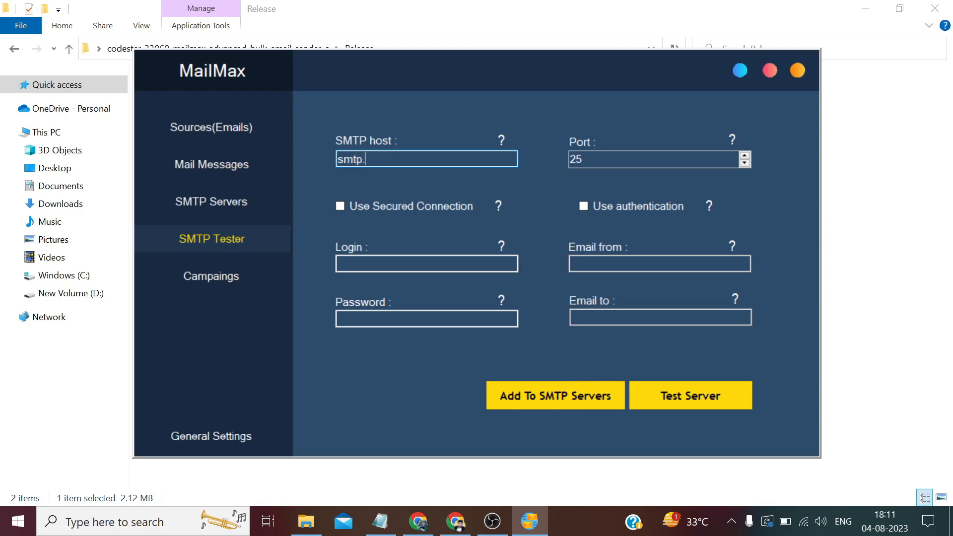
text(gmail.com)
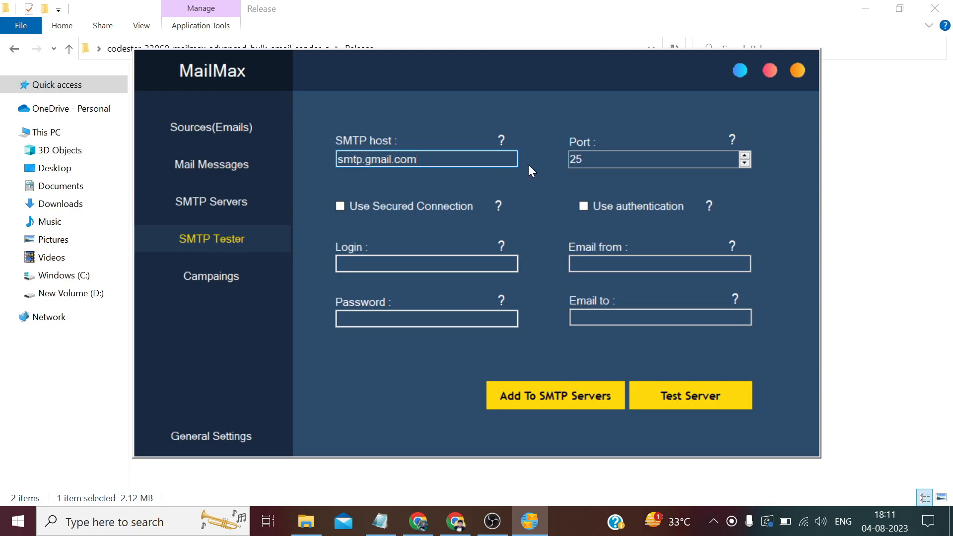
key(Tab)
text(587)
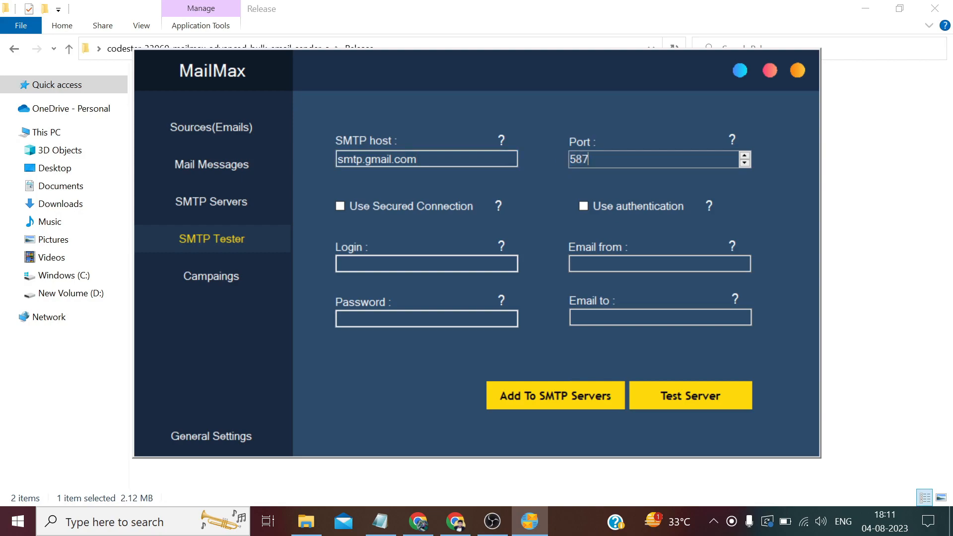
Enable secured connection and authentication, using the account e-mail as both login and sender address
click(339, 206)
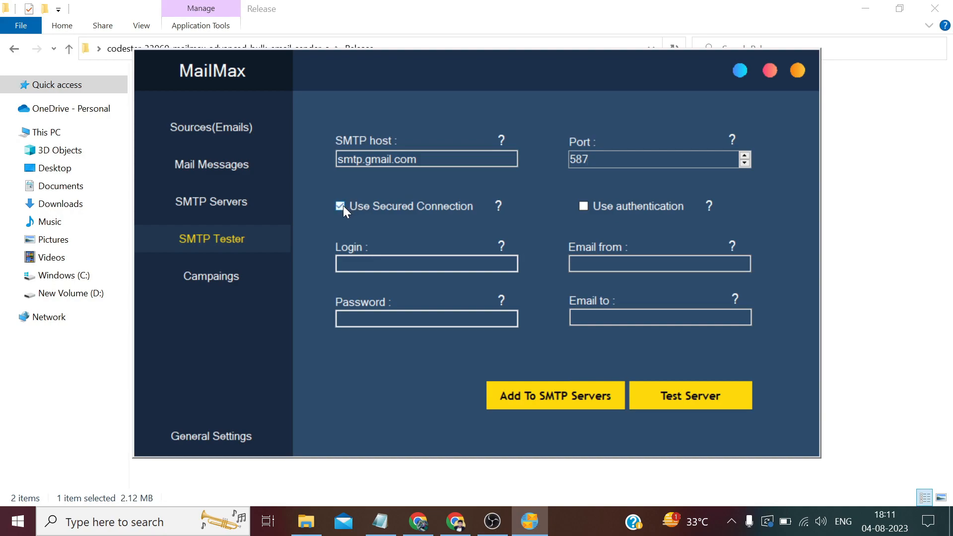
click(582, 204)
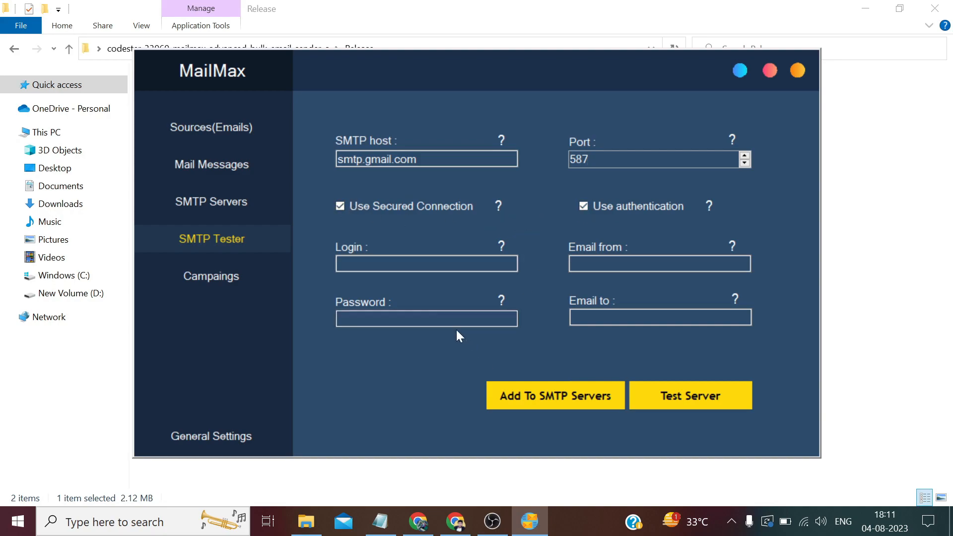
click(426, 264)
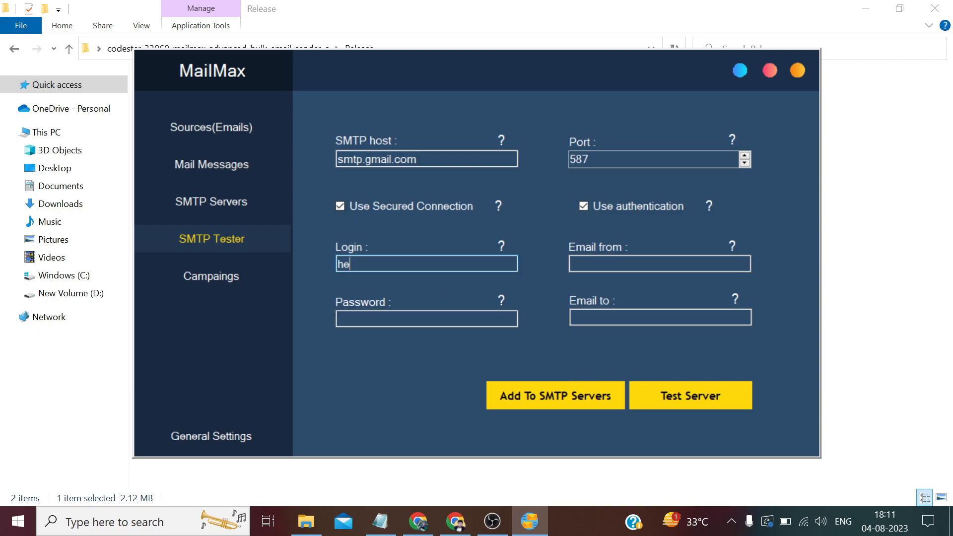
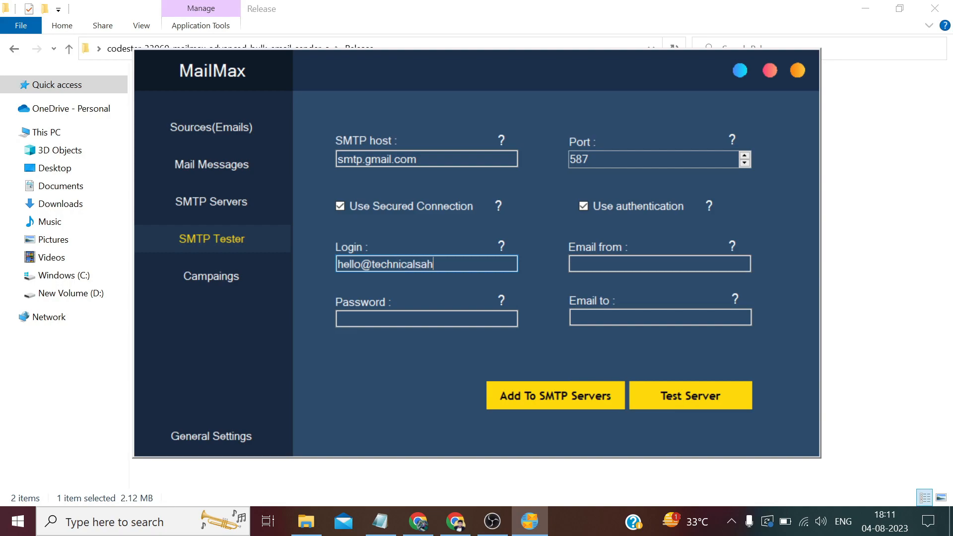
key(ctrl+a)
key(ctrl+c)
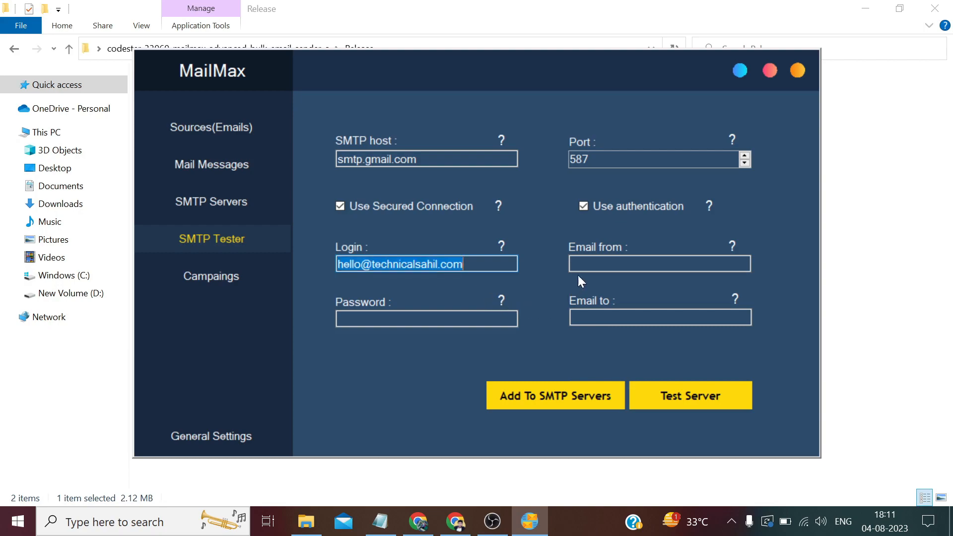
click(595, 264)
key(ctrl+v)
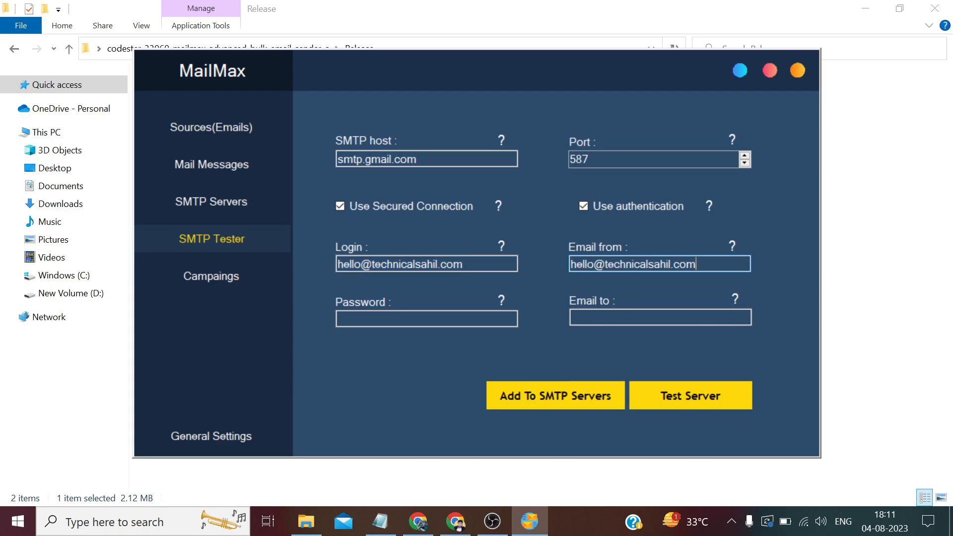
Copy the app password from the Notepad notes into MailMax's Password field
click(392, 522)
key(ctrl+End)
key(shift+Home)
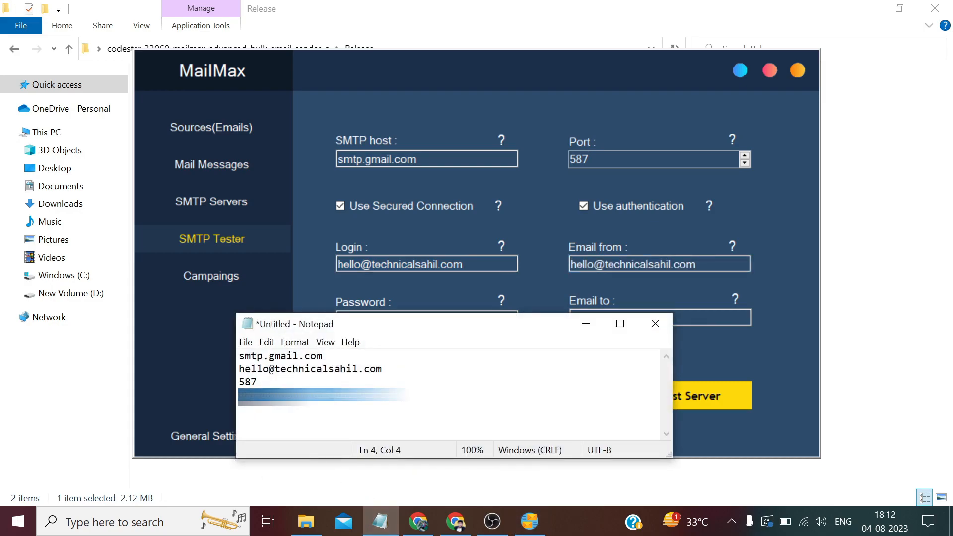
right_click(253, 403)
click(296, 236)
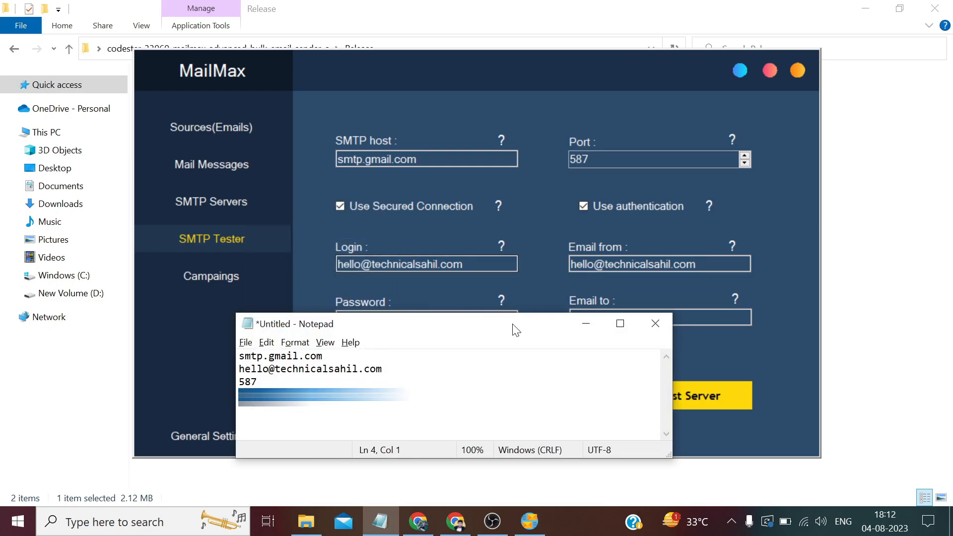
click(585, 324)
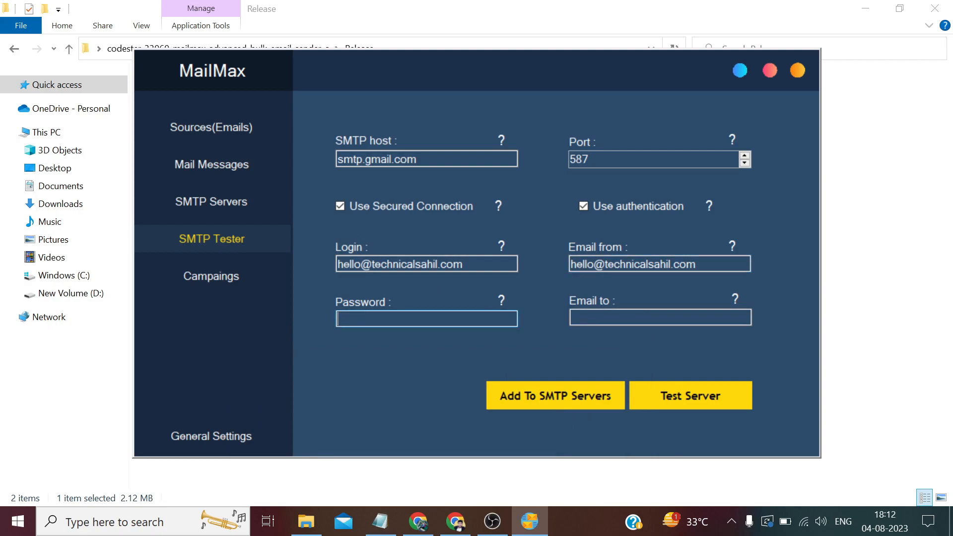
key(ctrl+v)
Enter the recipient's e-mail address, send a test mail, and dismiss the success message
click(660, 317)
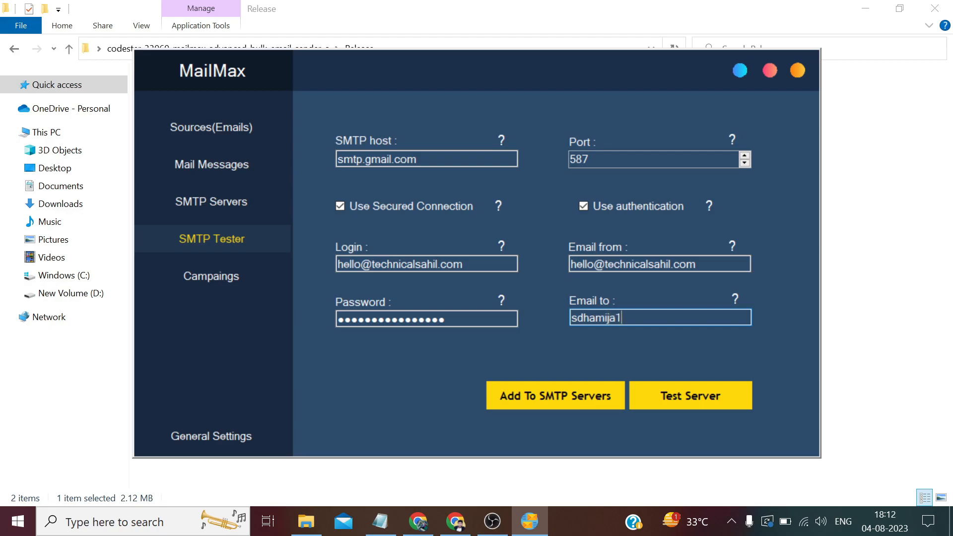
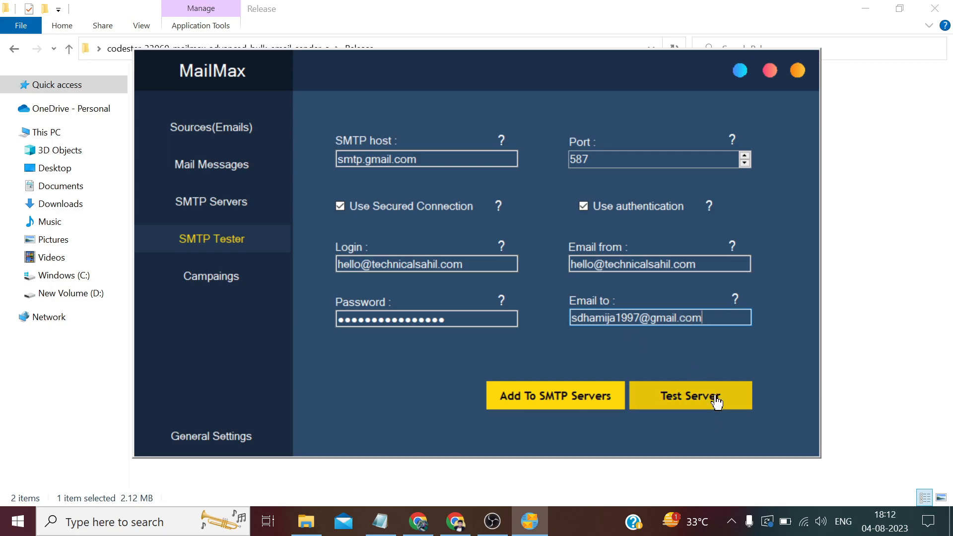
click(699, 400)
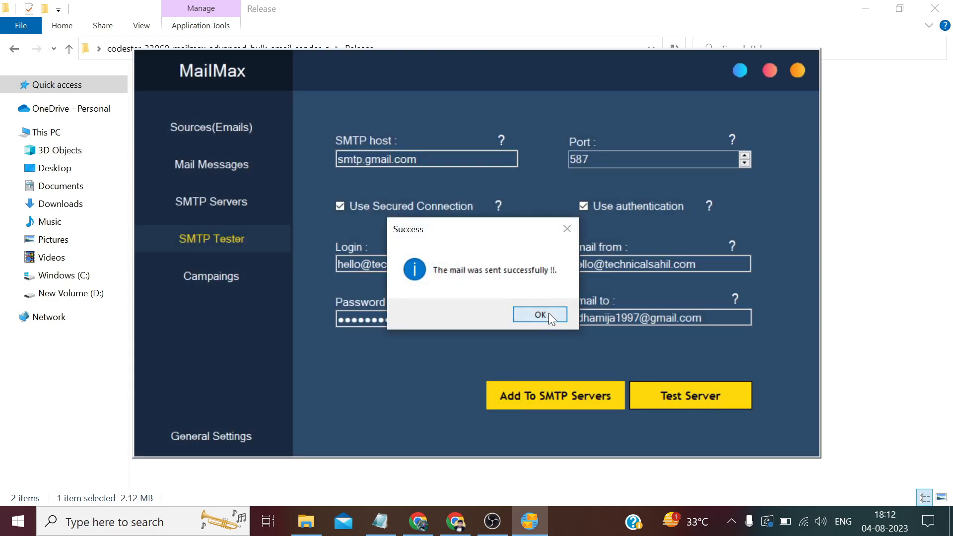
click(546, 313)
Open the 'Test Mail from SMTP Sender' message in Gmail and expand its trimmed body
click(422, 522)
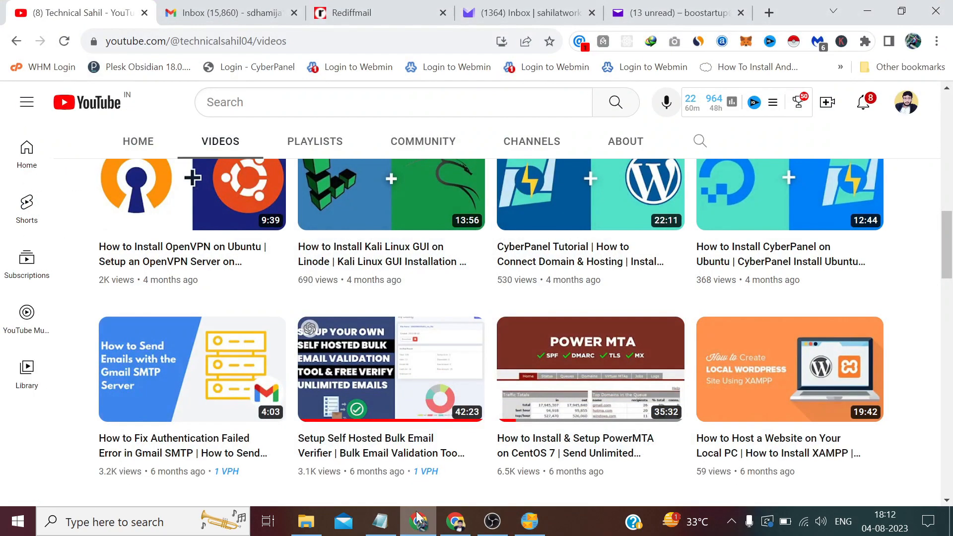
click(251, 11)
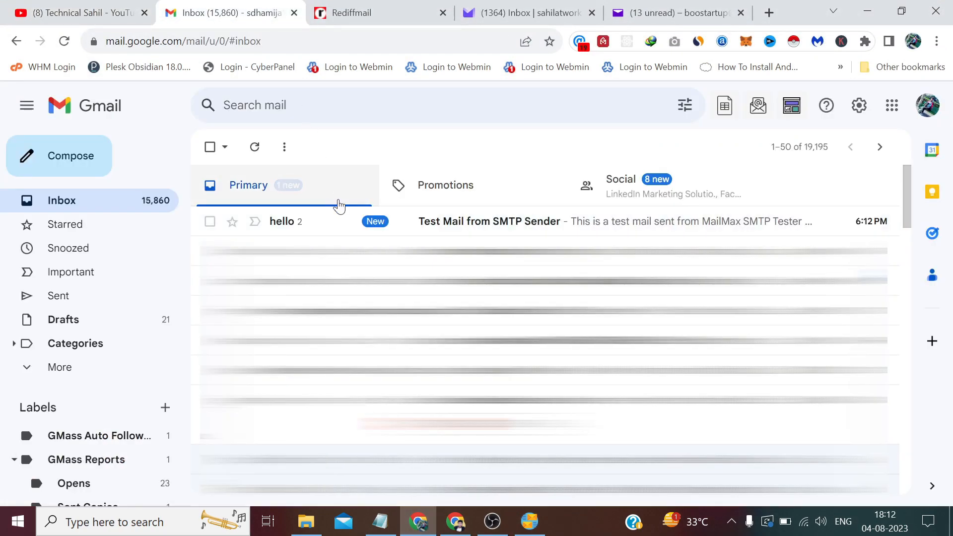
click(353, 222)
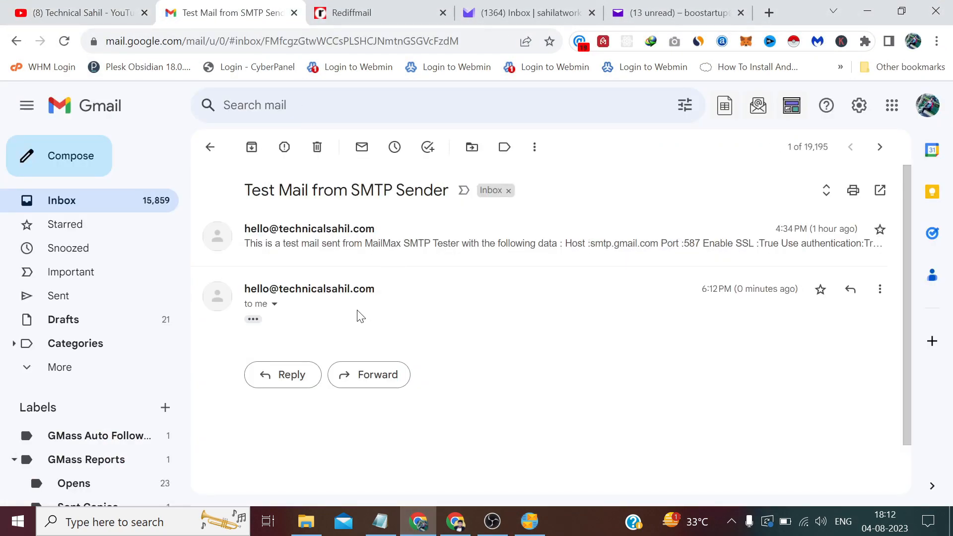
click(253, 320)
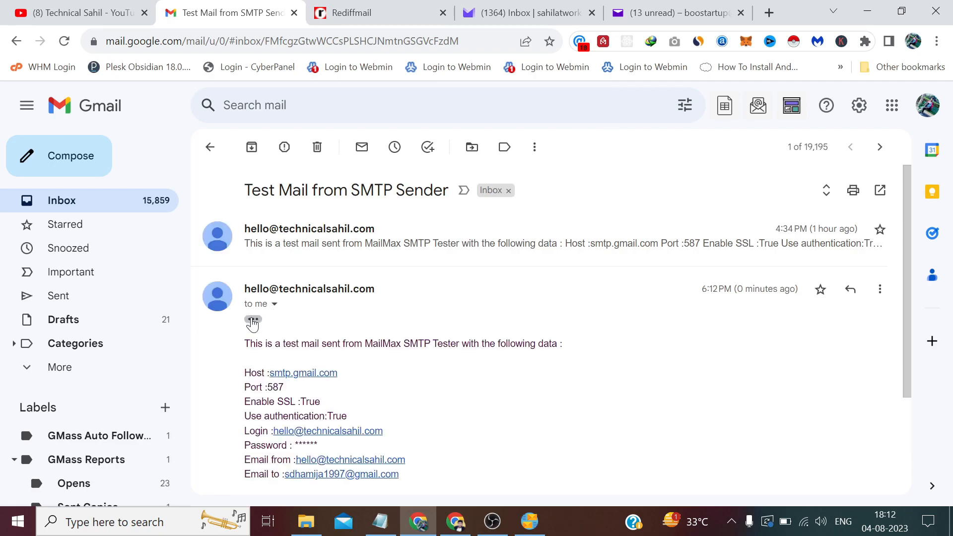
scroll(481, 374, down, 2)
scroll(481, 374, up, 1)
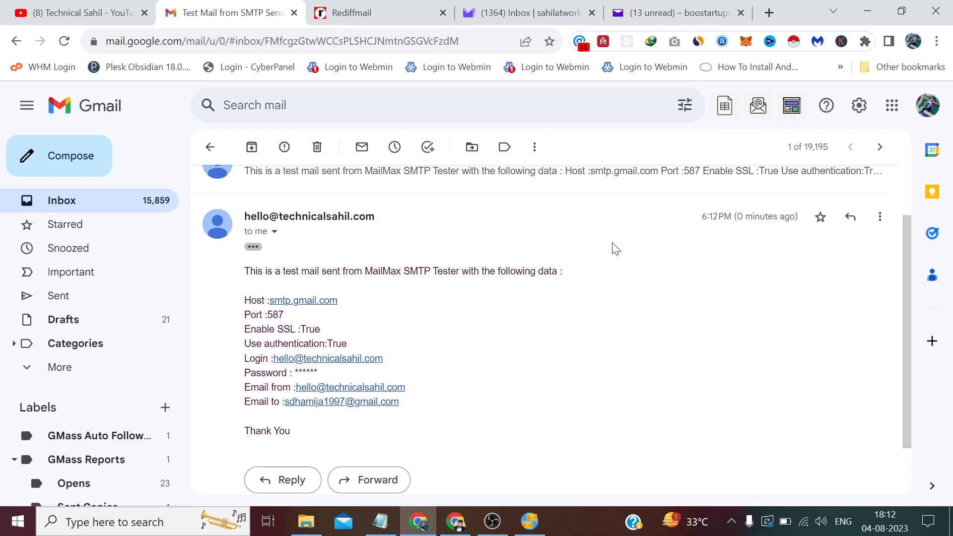
scroll(367, 318, down, 1)
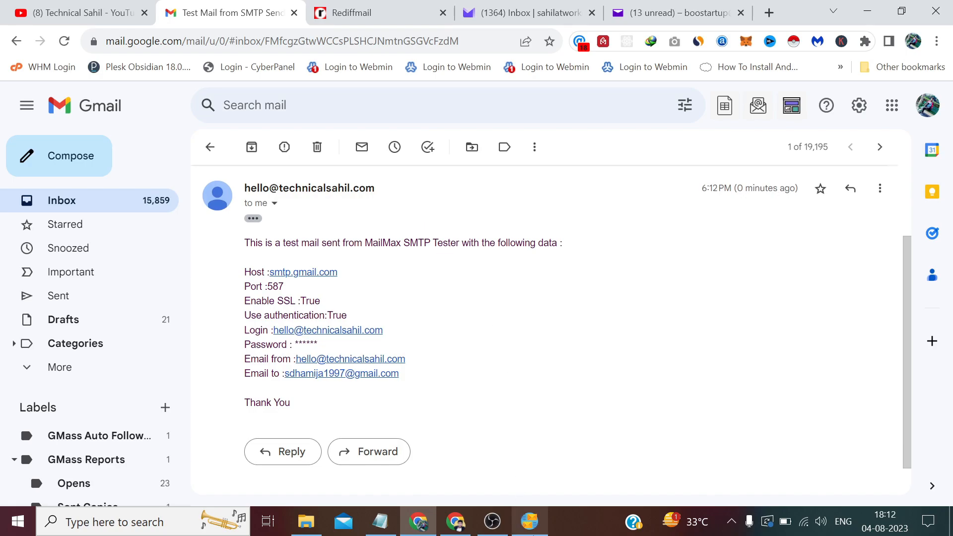
click(527, 521)
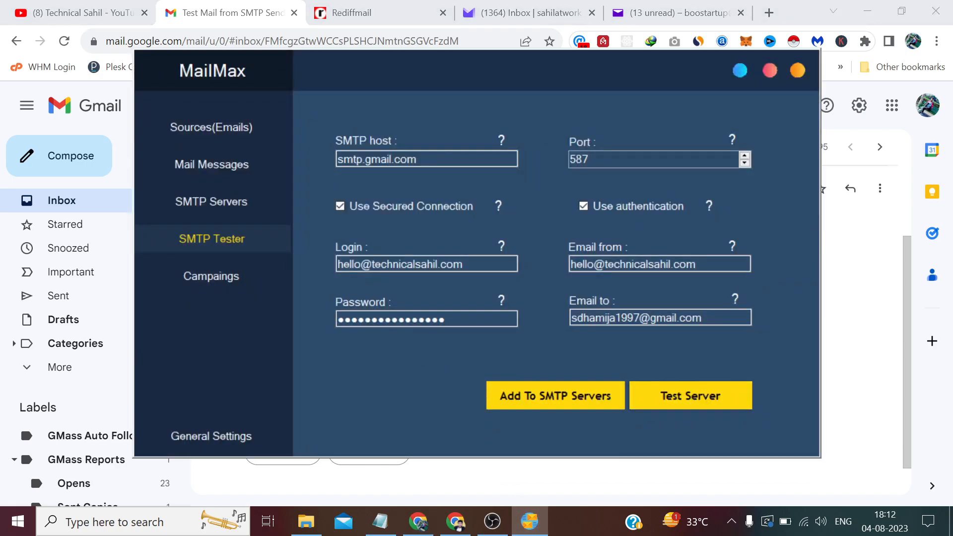
Add the tested Gmail settings as a new SMTP server, rename it, and save
click(556, 400)
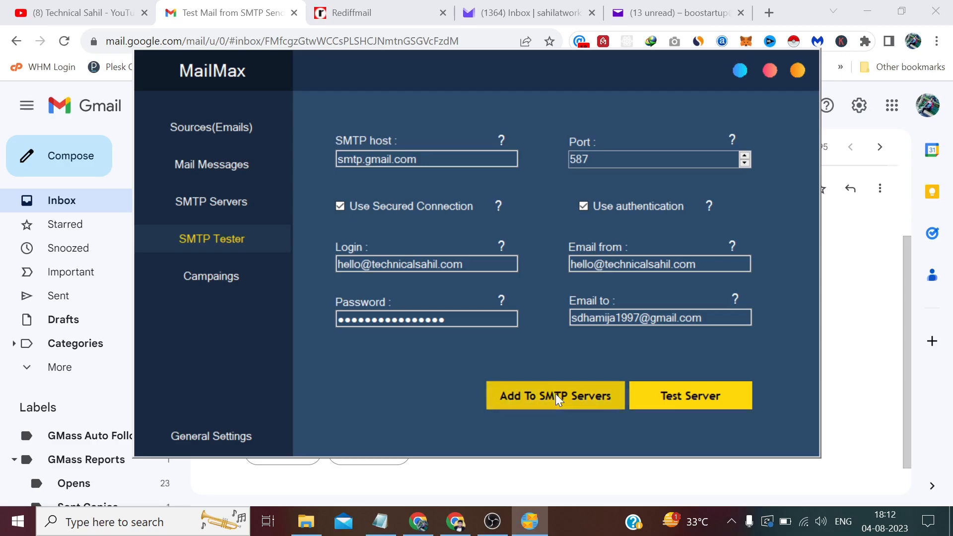
click(562, 314)
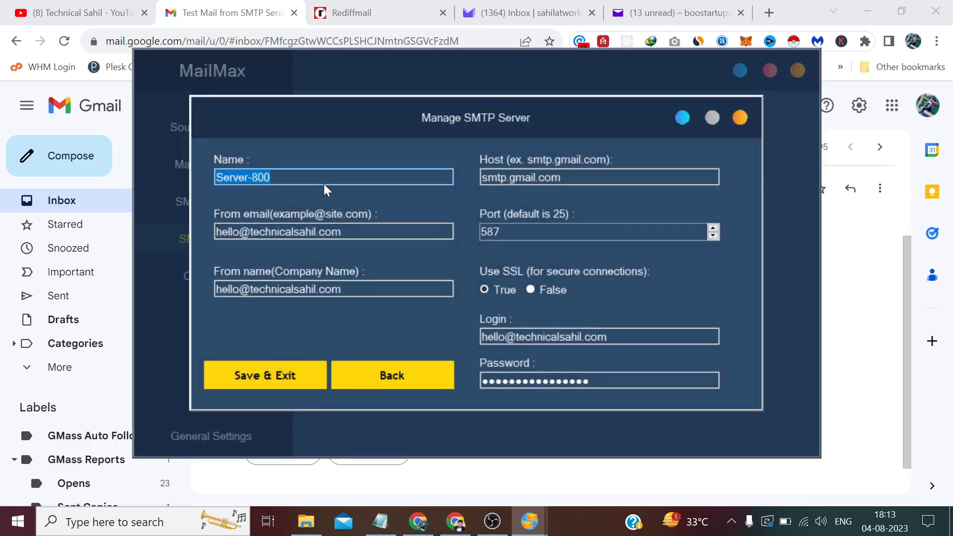
text(Tec)
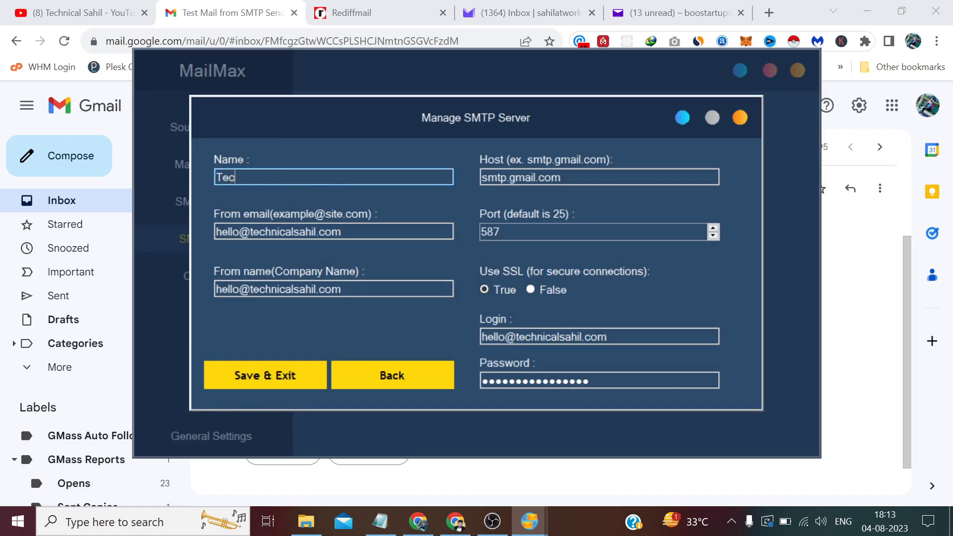
text(hnical Sahil)
click(294, 378)
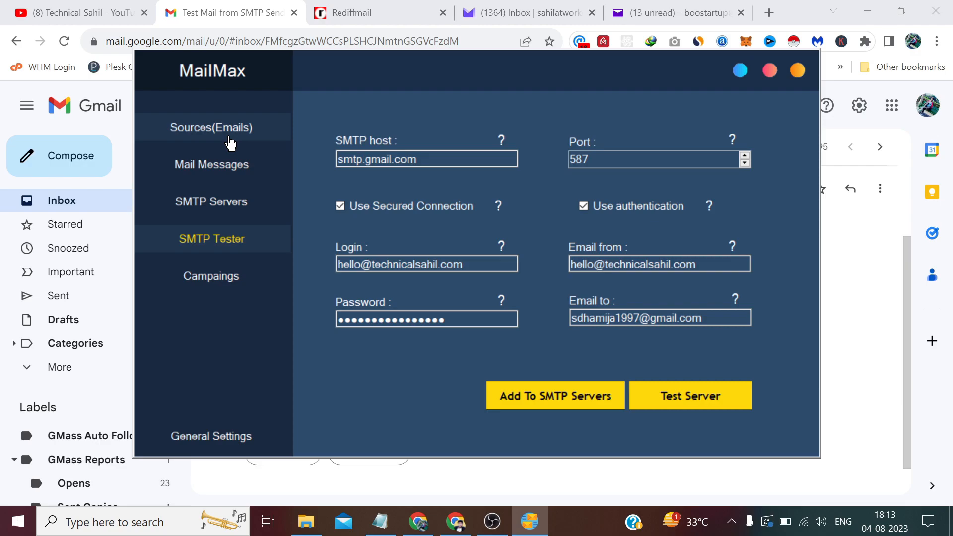
Open the emailist text file from the desktop and review its five addresses
click(950, 521)
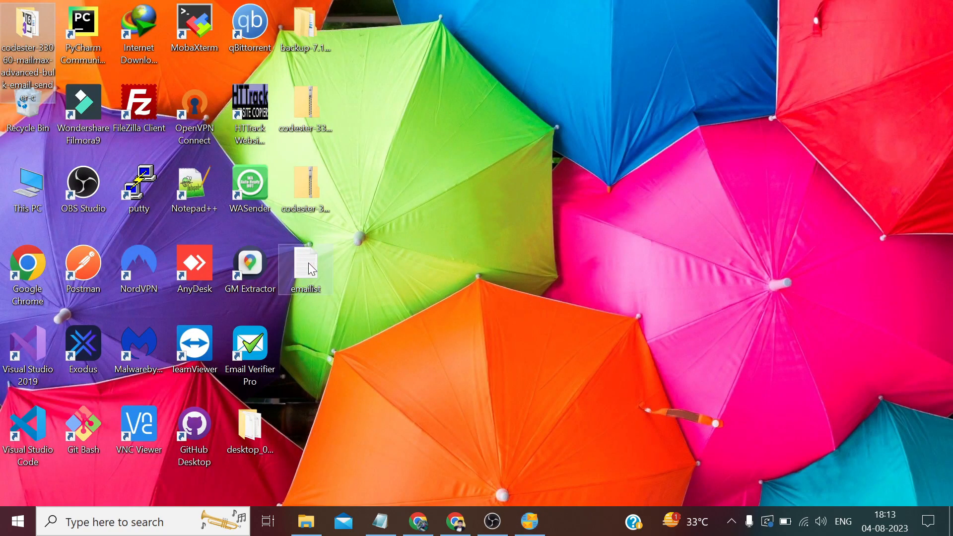
double_click(309, 265)
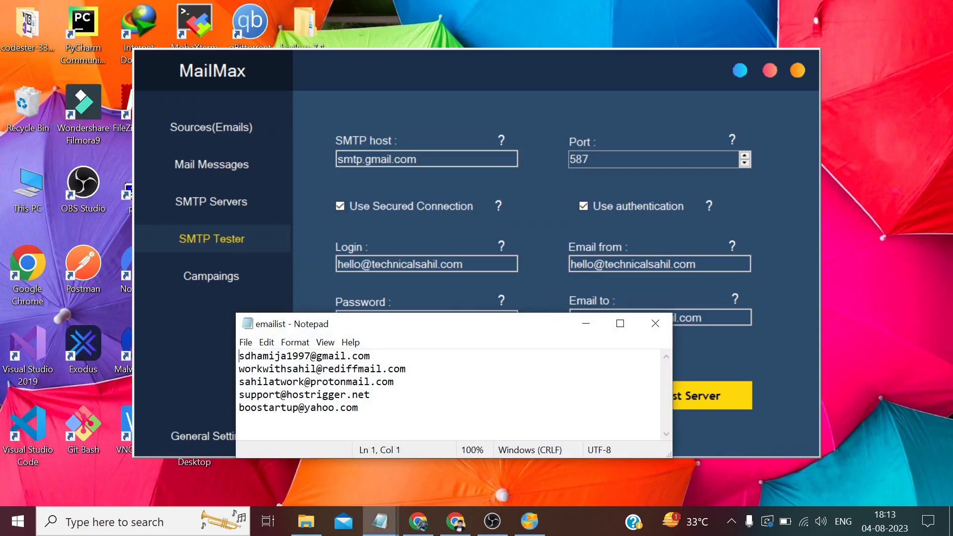
drag(358, 407, 250, 356)
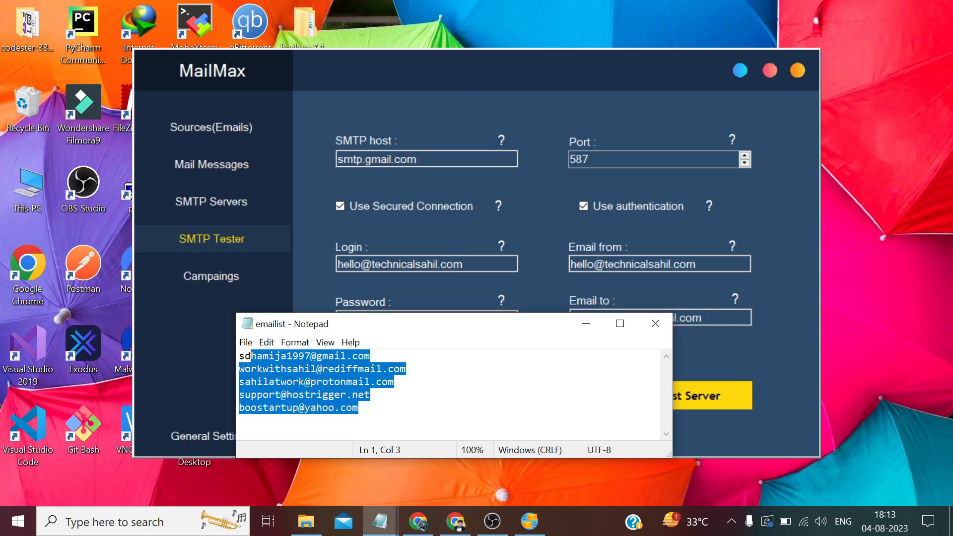
click(358, 408)
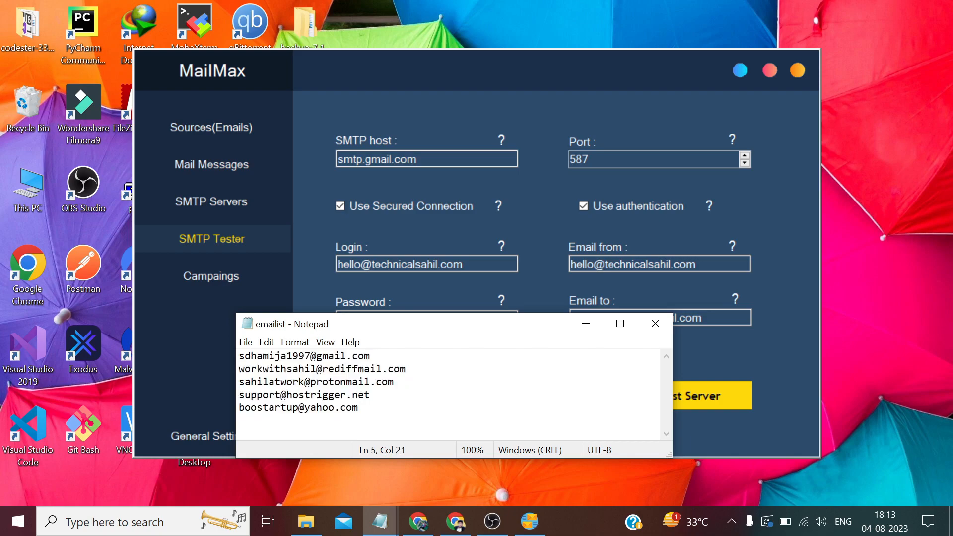
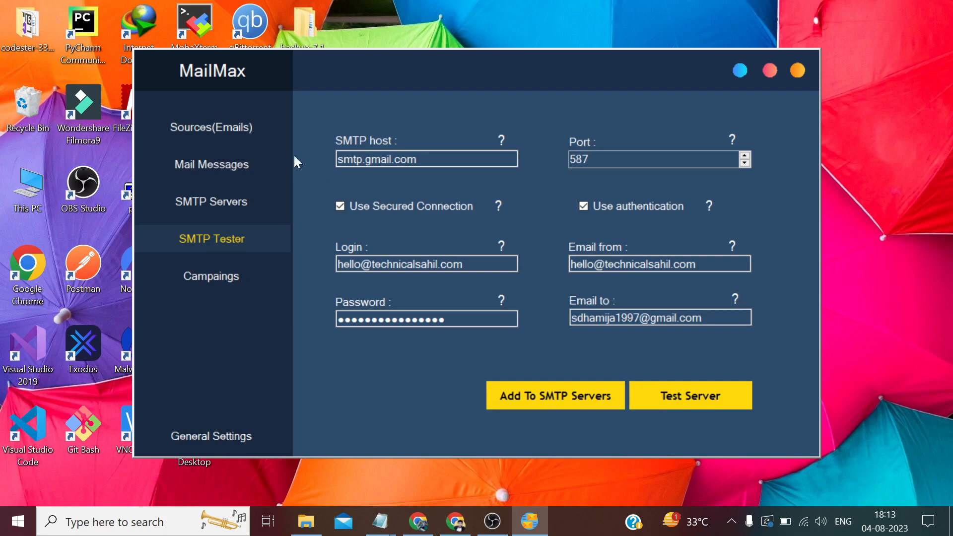
Start a new email source named 'Test List' with the emailist text file open alongside
click(241, 129)
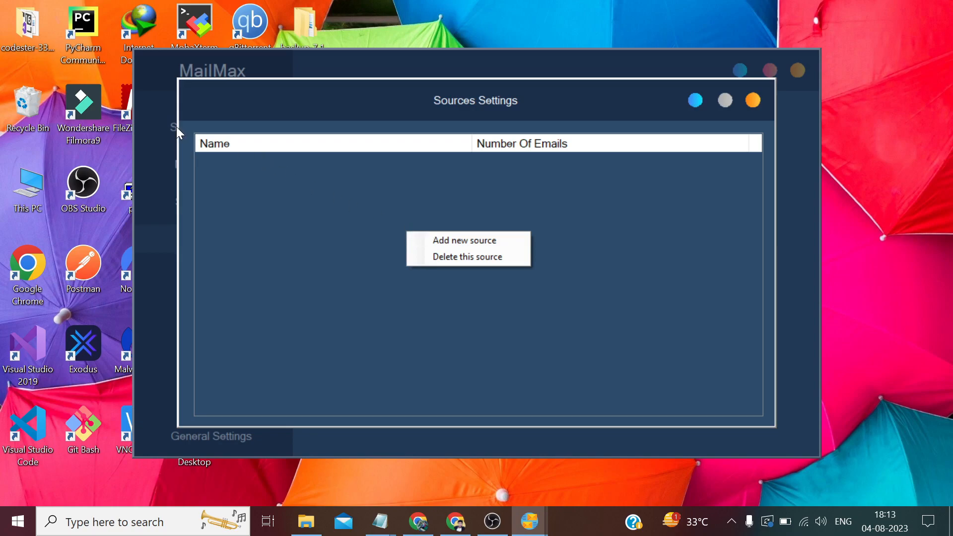
click(436, 240)
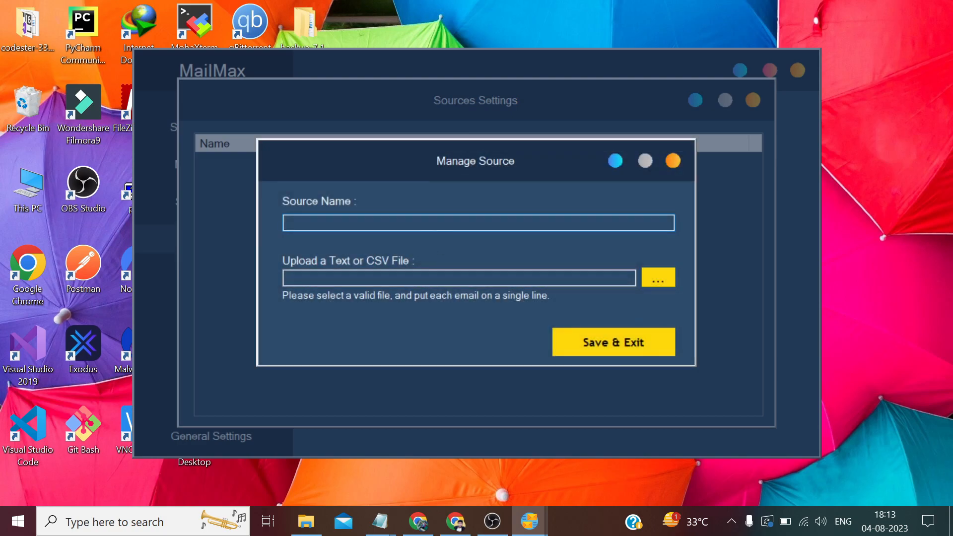
text(Test List)
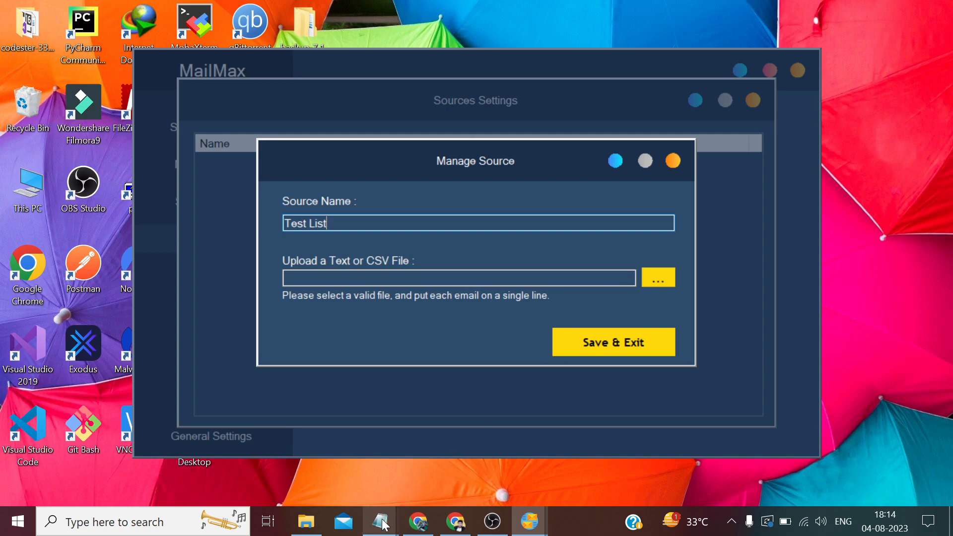
mouse_move(381, 521)
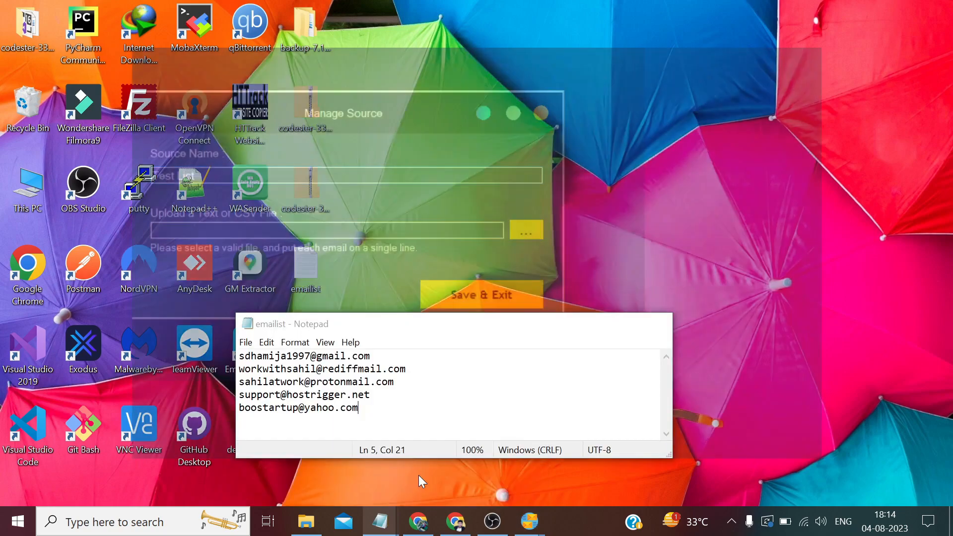
click(418, 475)
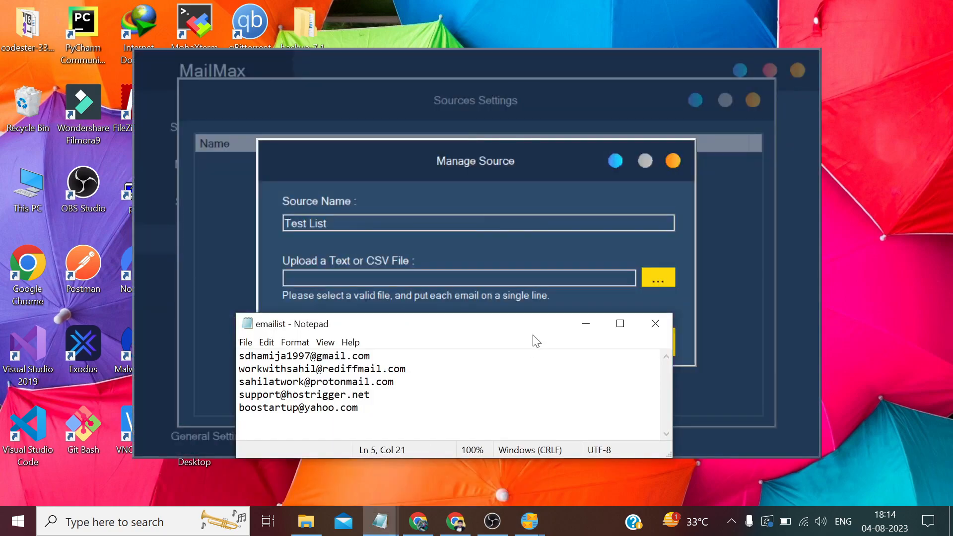
Load emailist.txt from the Desktop into the Test List source and save it
click(579, 318)
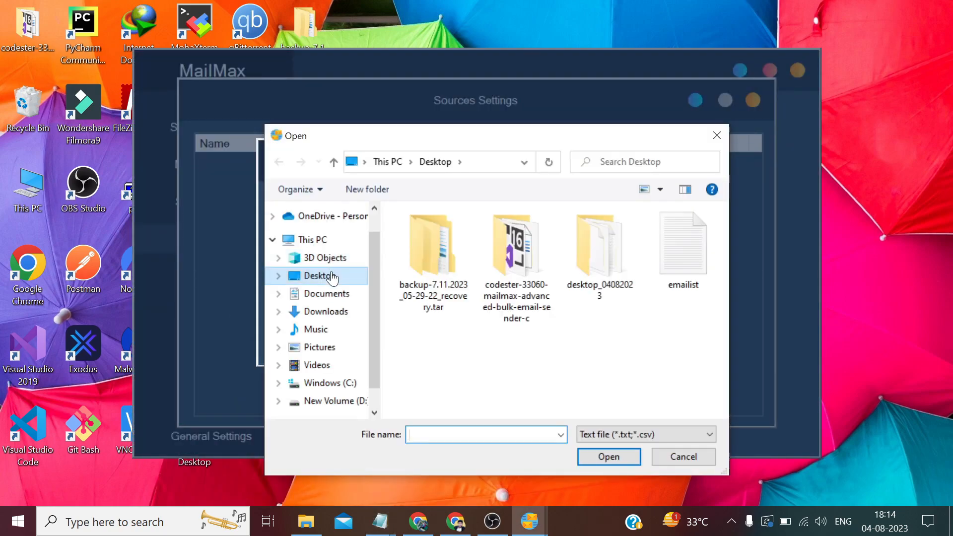
click(680, 264)
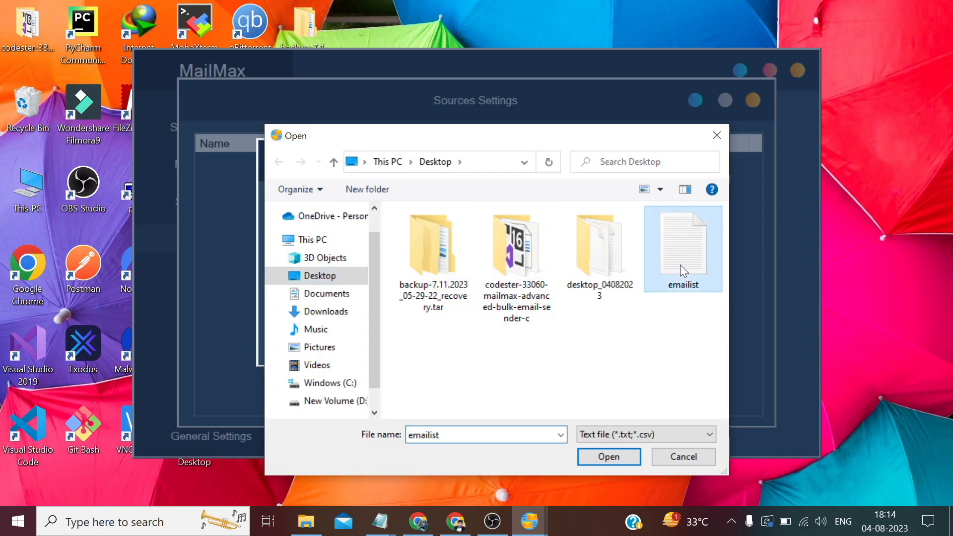
click(608, 456)
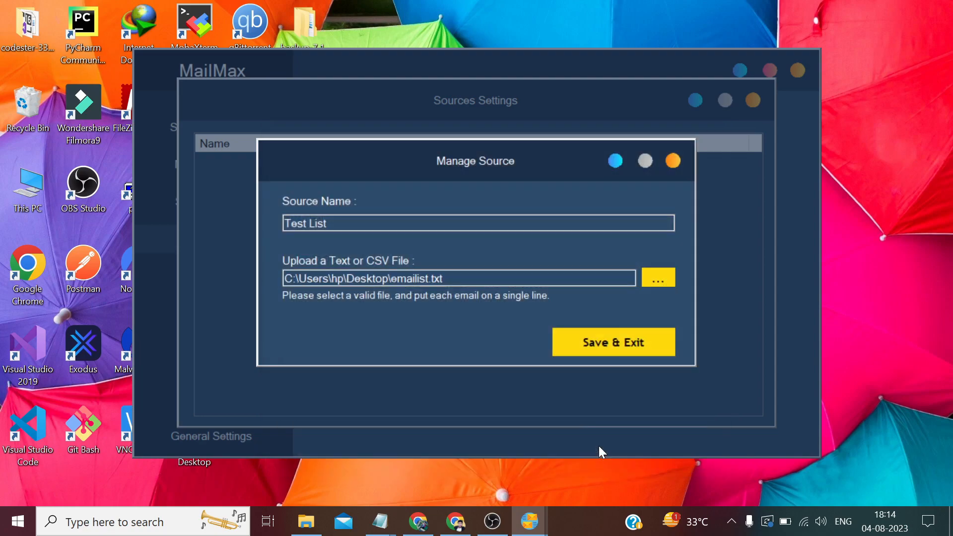
click(608, 351)
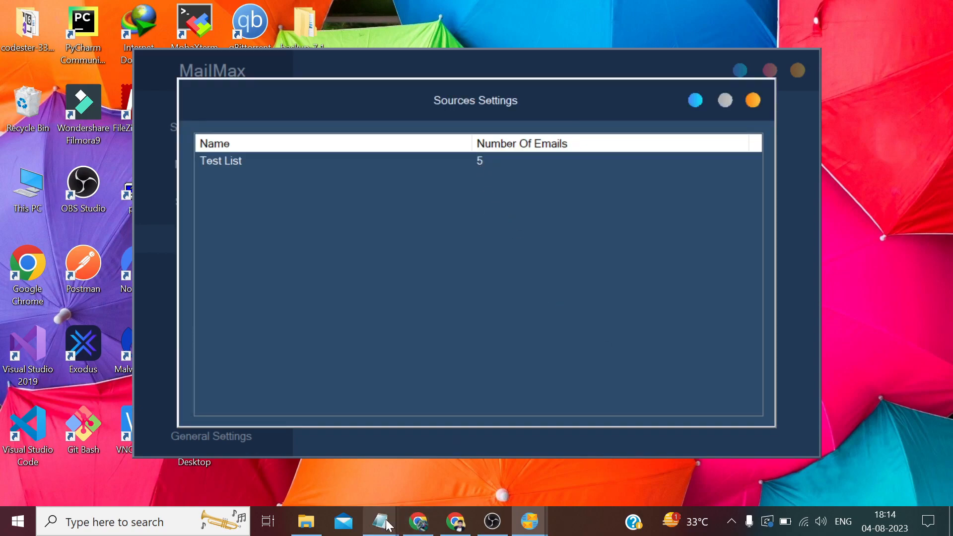
Check the 5-email count against the emailist file, then close Sources Settings
mouse_move(379, 521)
click(439, 483)
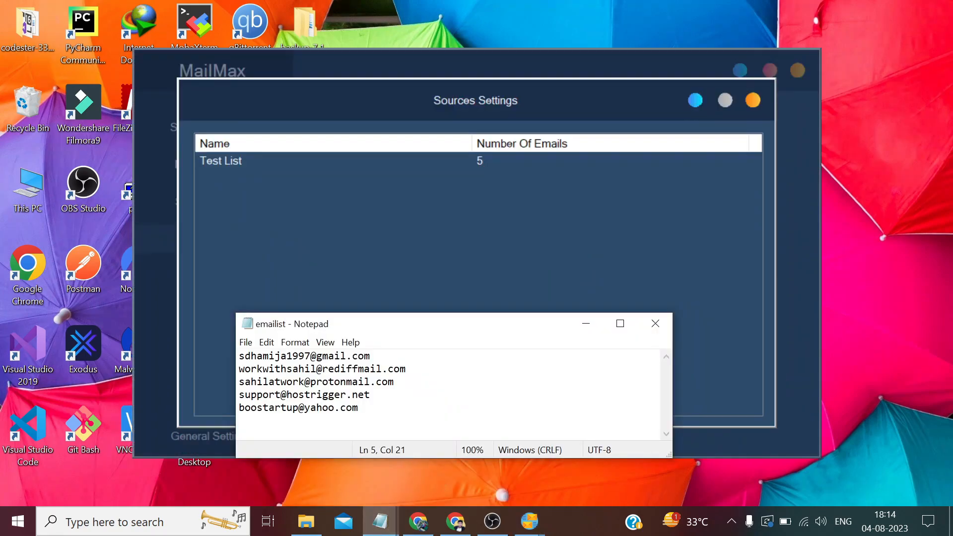
click(588, 325)
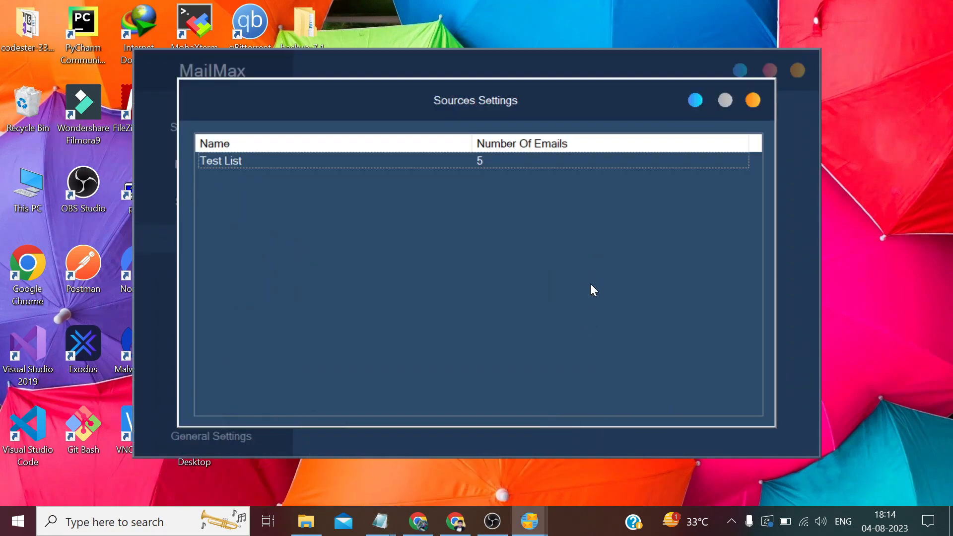
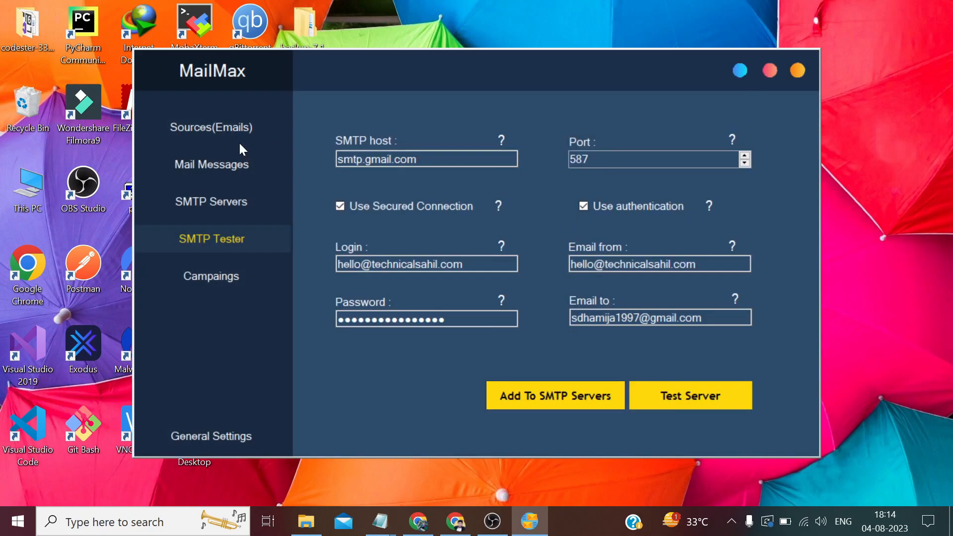
Add a new mail message named 'Test Message' and start its subject 'Test Campaign'
click(214, 167)
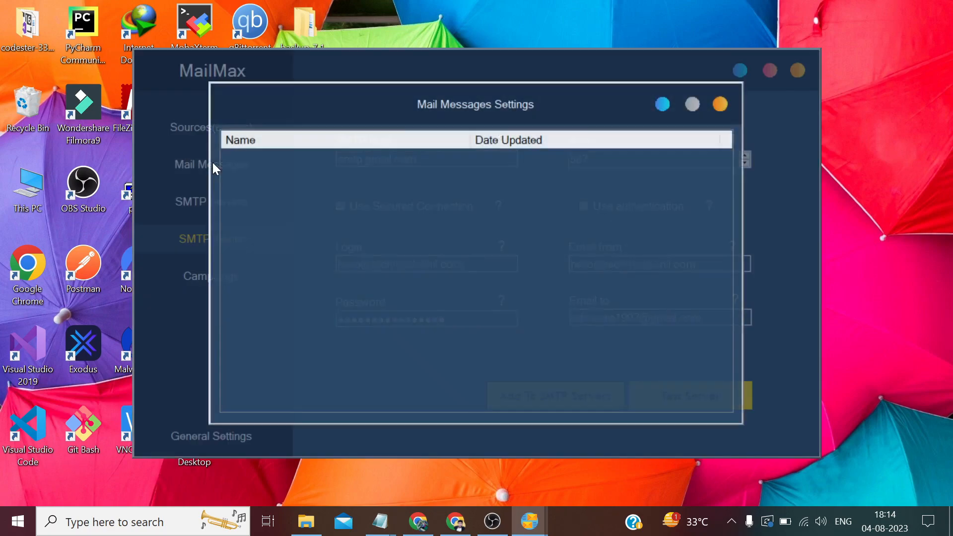
right_click(305, 182)
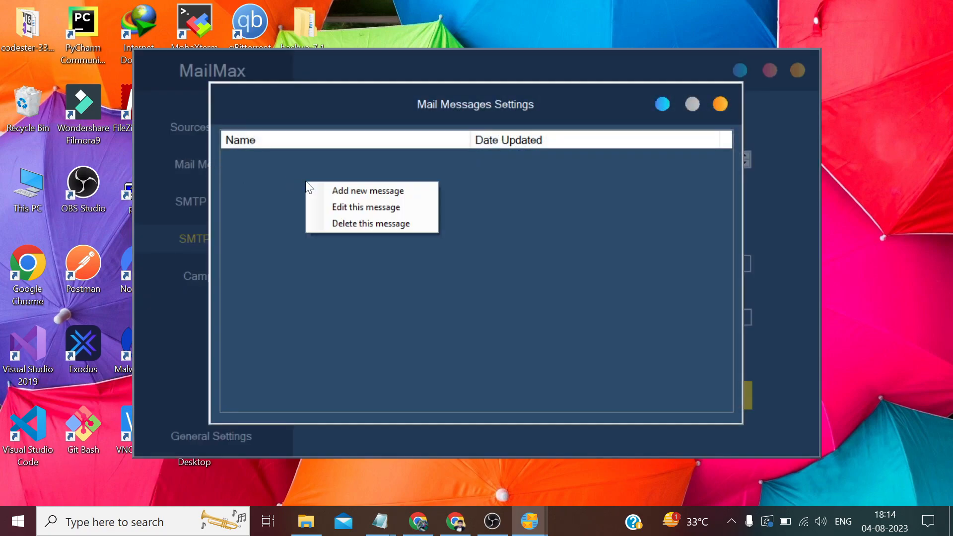
click(349, 191)
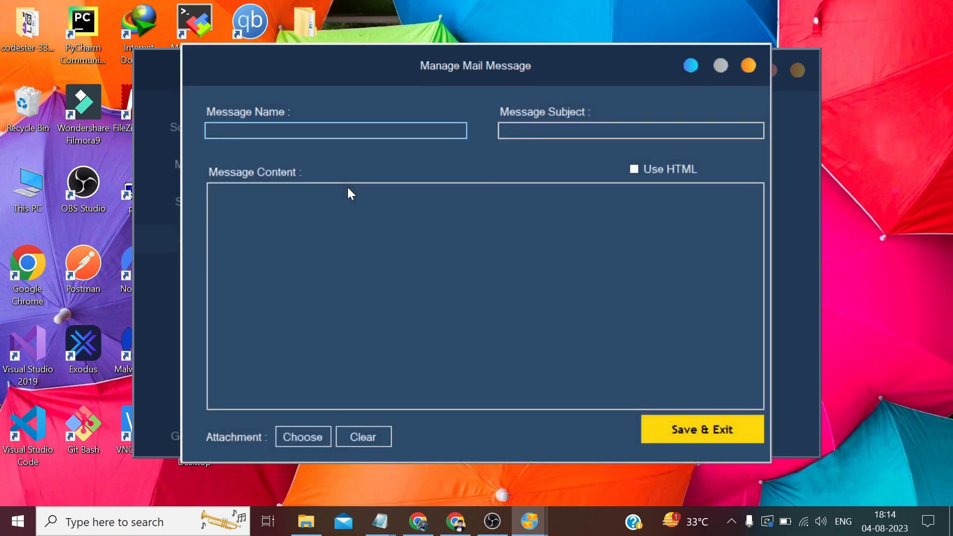
text(Test Message)
key(Tab)
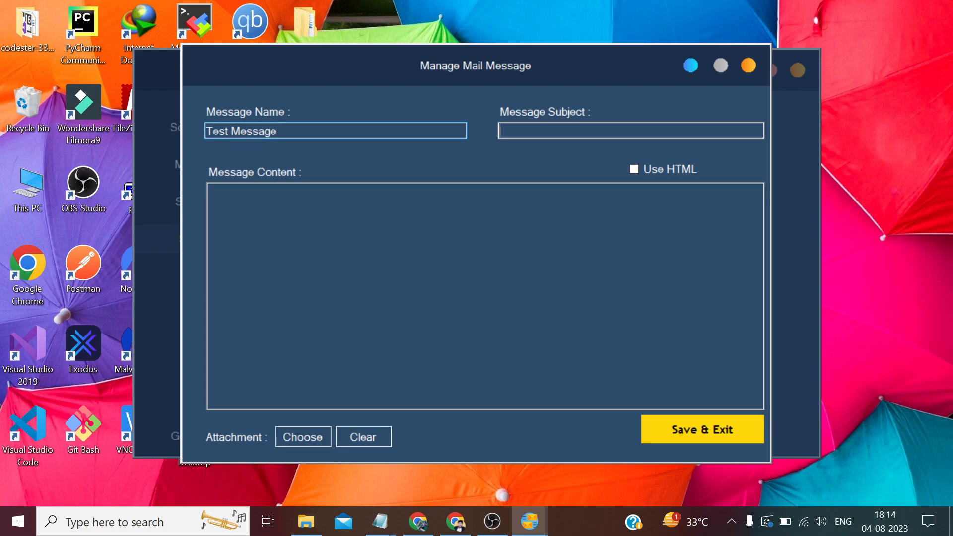
text(Test C)
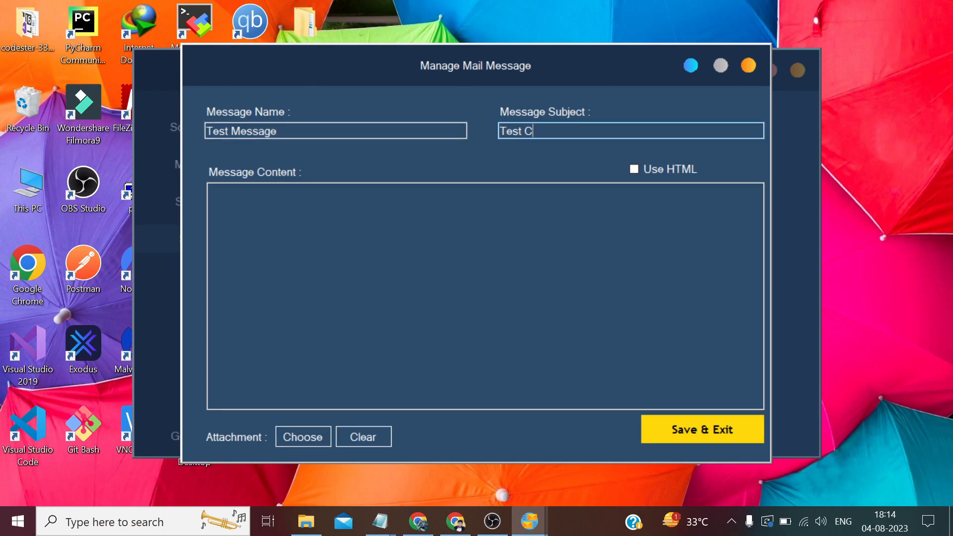
text(ampaign)
Write the body about sending emails from our desktop software using third party SMTP credentials
click(392, 186)
text(Hello,)
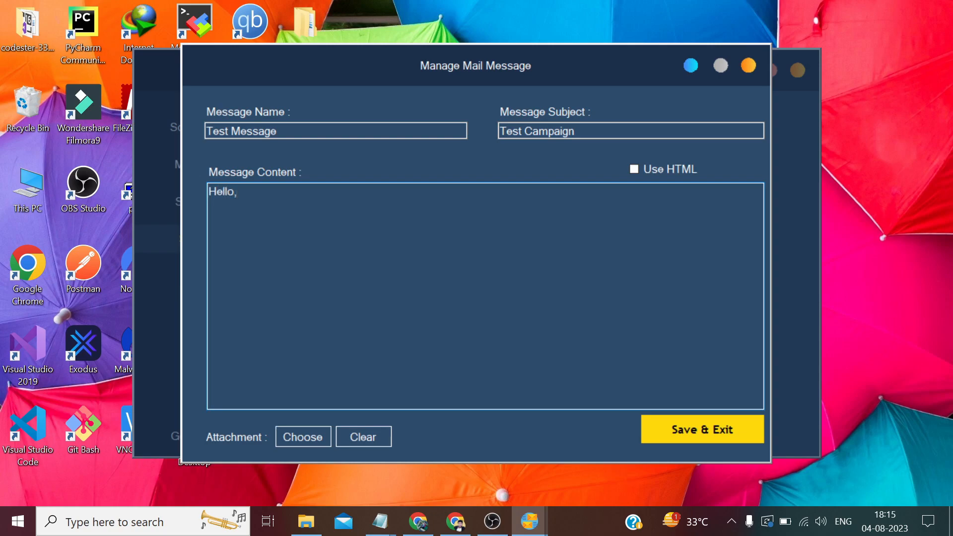
text(I'm writing this email)
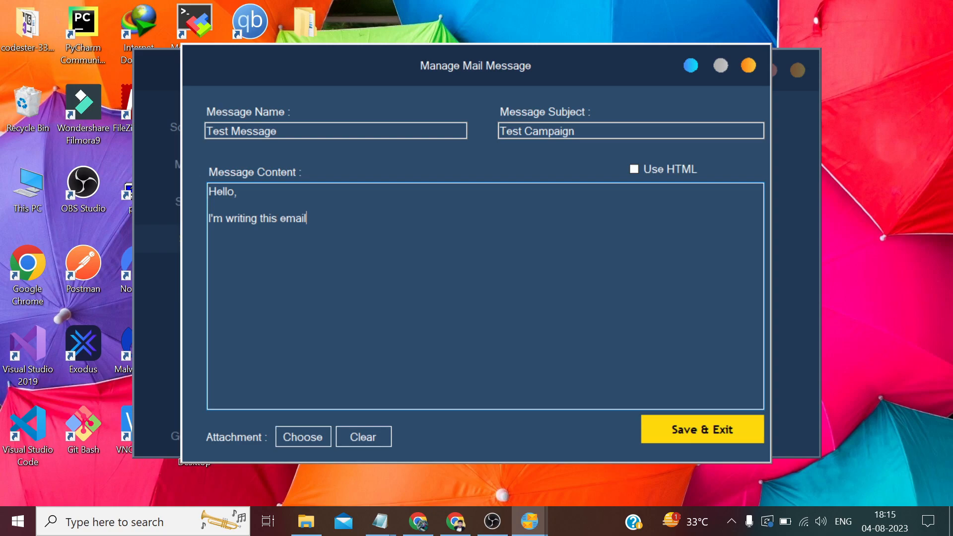
text( to make sure we can )
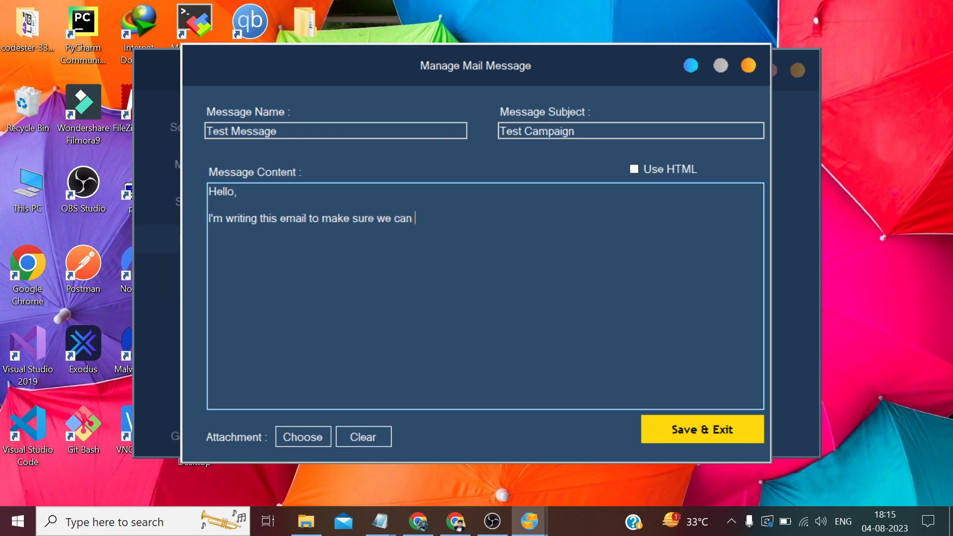
text(send emails from out)
key(BackSpace)
text(r desktop software)
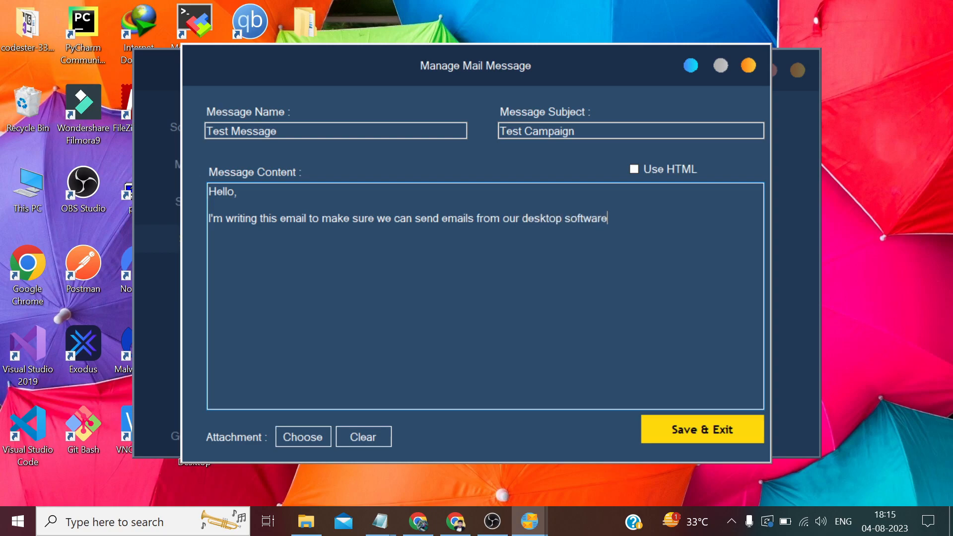
text( using third party )
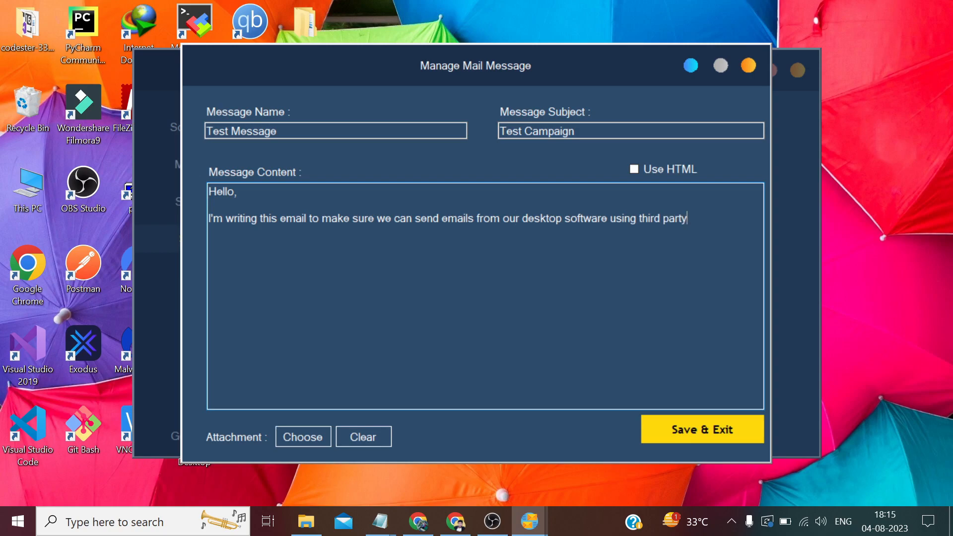
text(SMTP credentia)
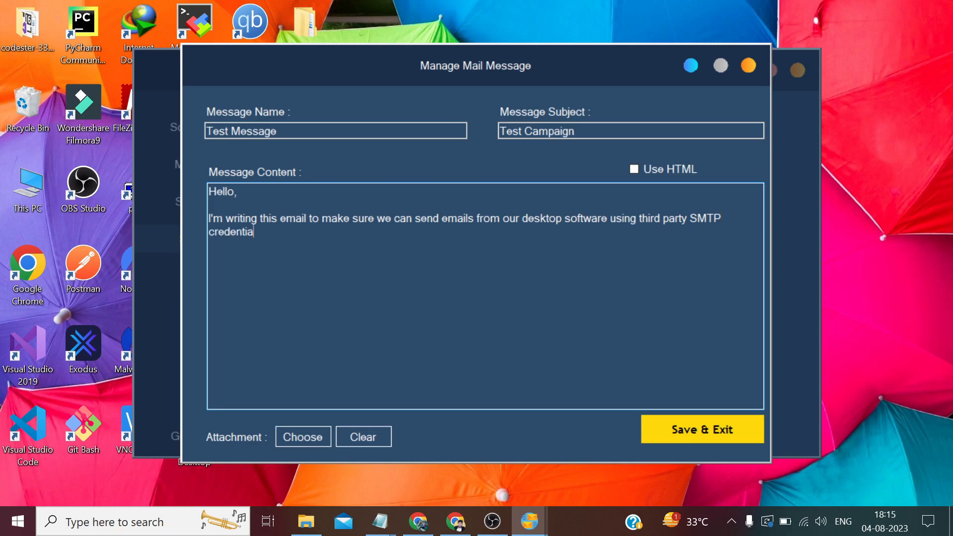
text(ls.)
End the message body with a 'Thanks' sign-off followed by the sender's name
key(Return)
key(Return)
text(Thanks')
key(BackSpace)
key(Return)
text(Sahil)
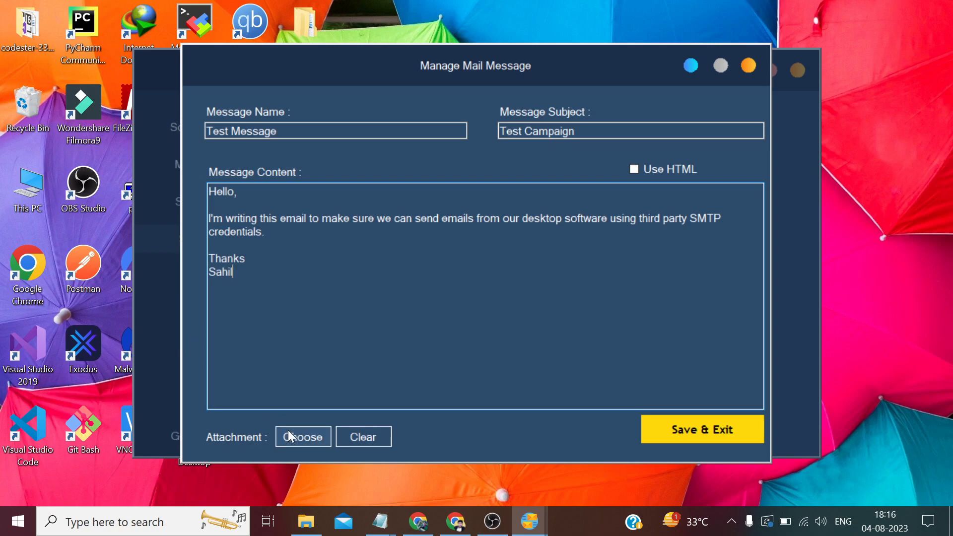
Skip attaching a file and save Test Message with Save & Exit
click(313, 436)
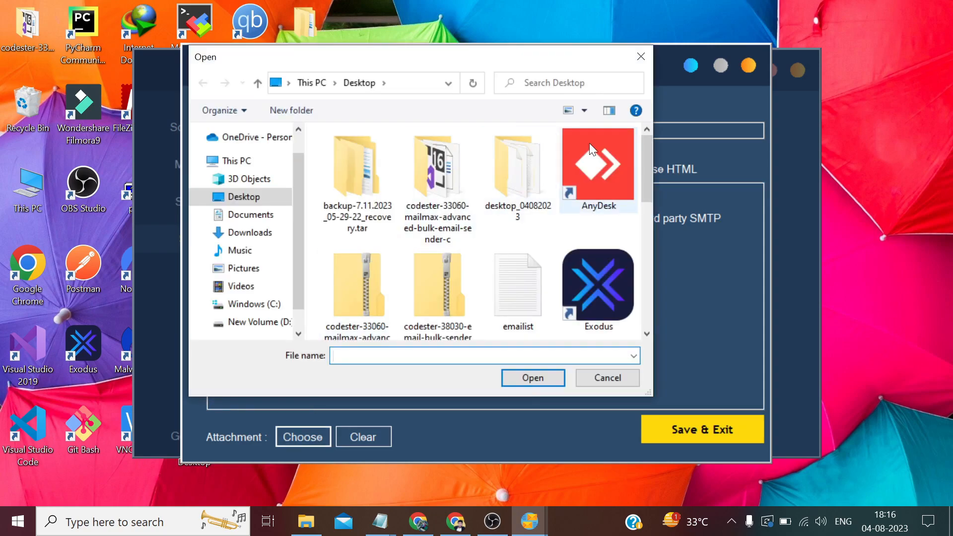
click(641, 56)
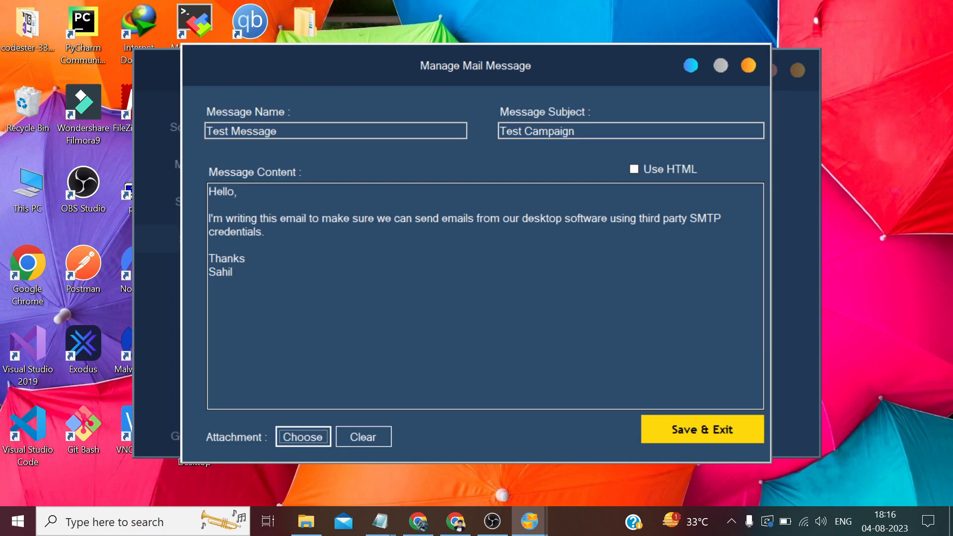
click(233, 272)
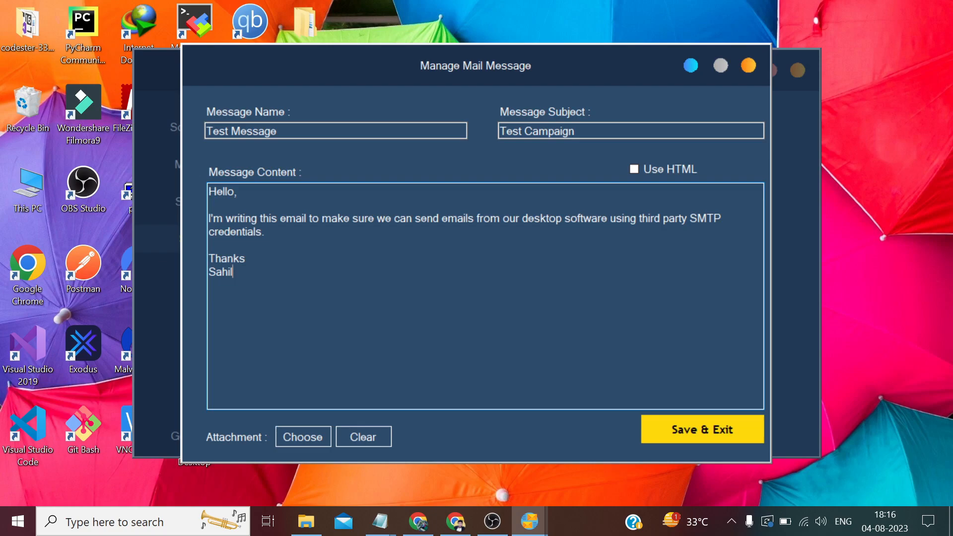
click(749, 430)
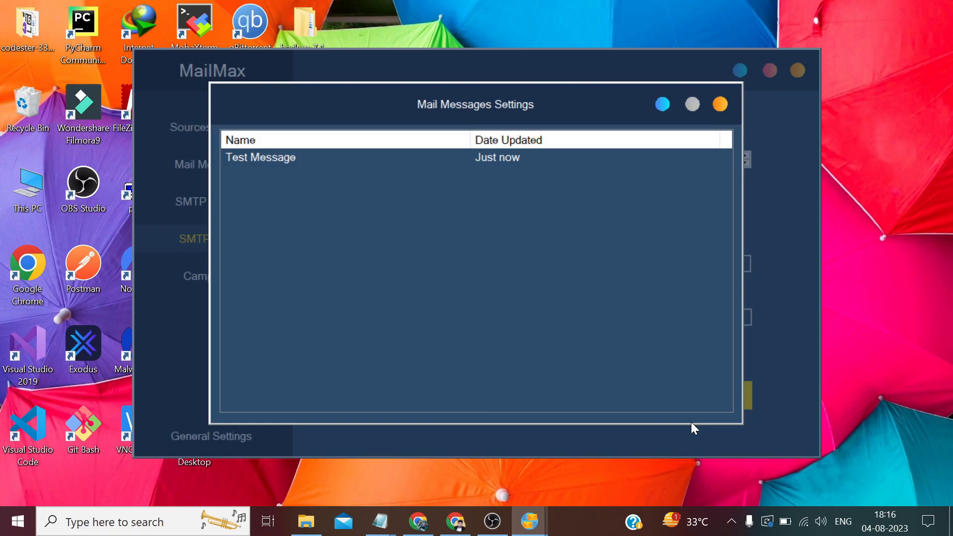
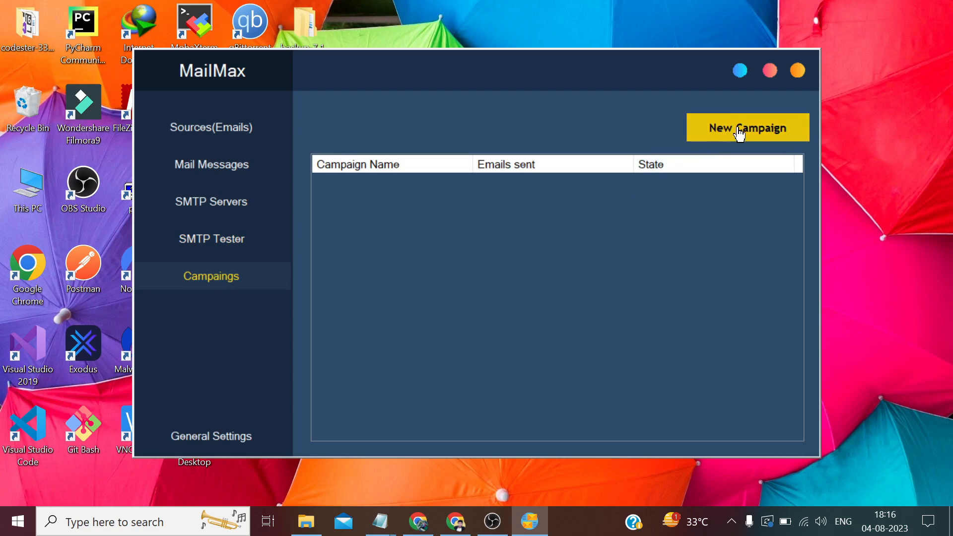
Create a new campaign named 'Test Campaign' using Test List, Test Message and the SMTP server
click(739, 130)
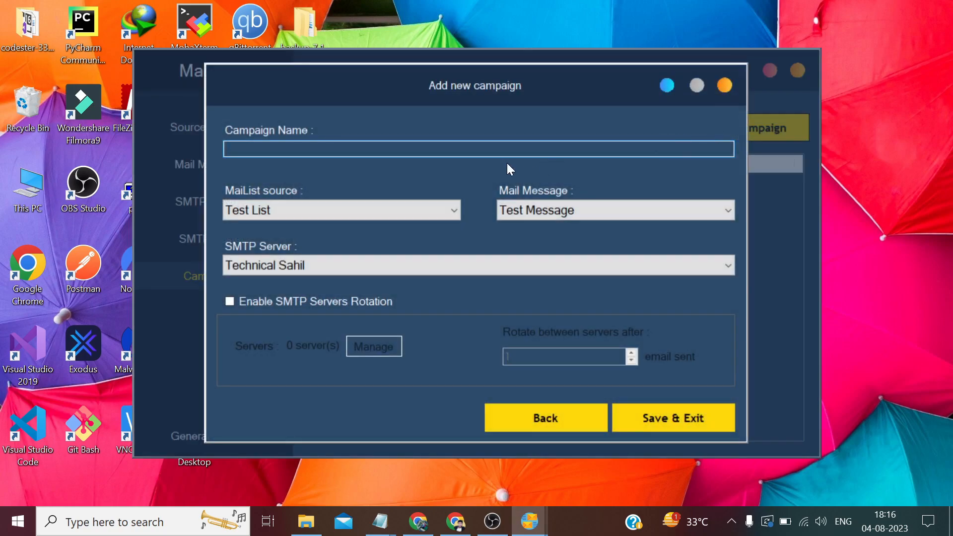
text(Test Campaign)
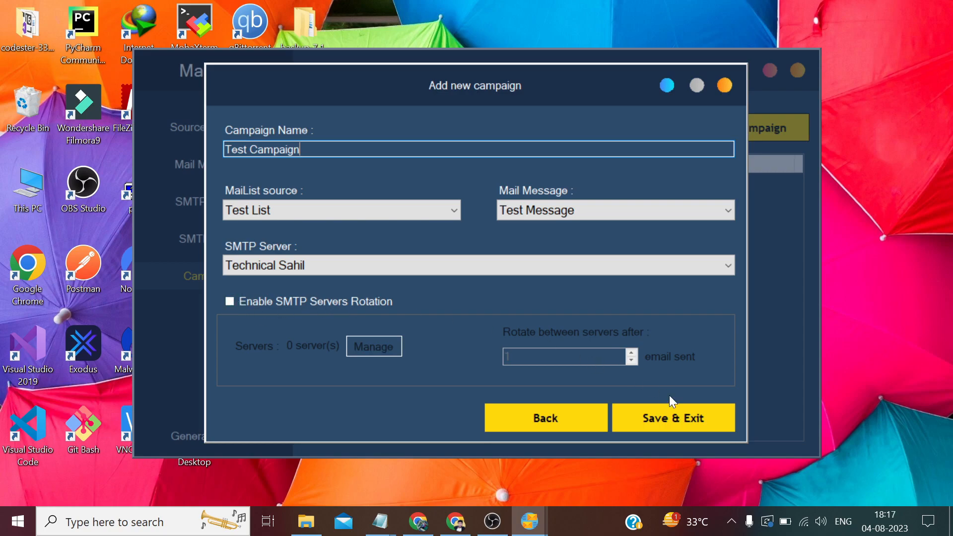
Save Test Campaign and start it from the campaigns list so it shows Sending
click(690, 416)
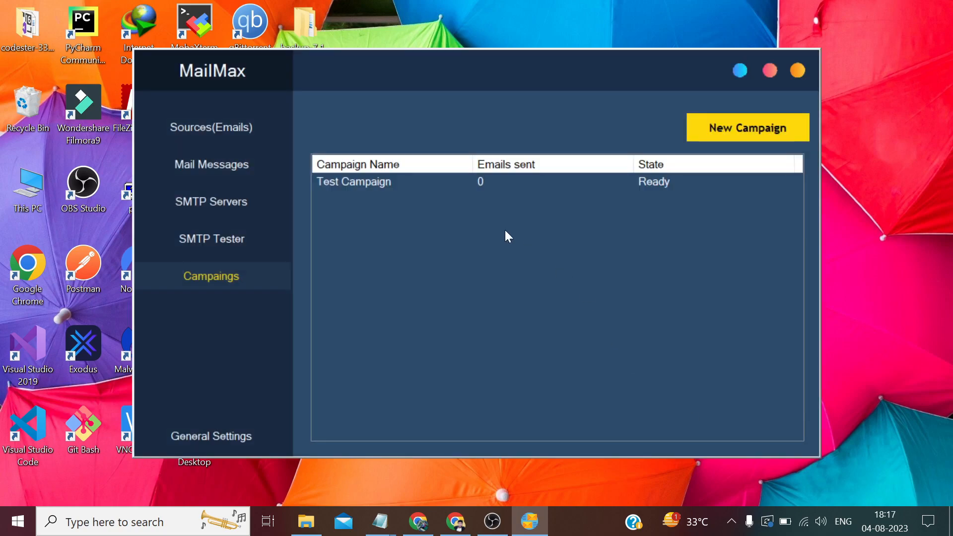
click(384, 181)
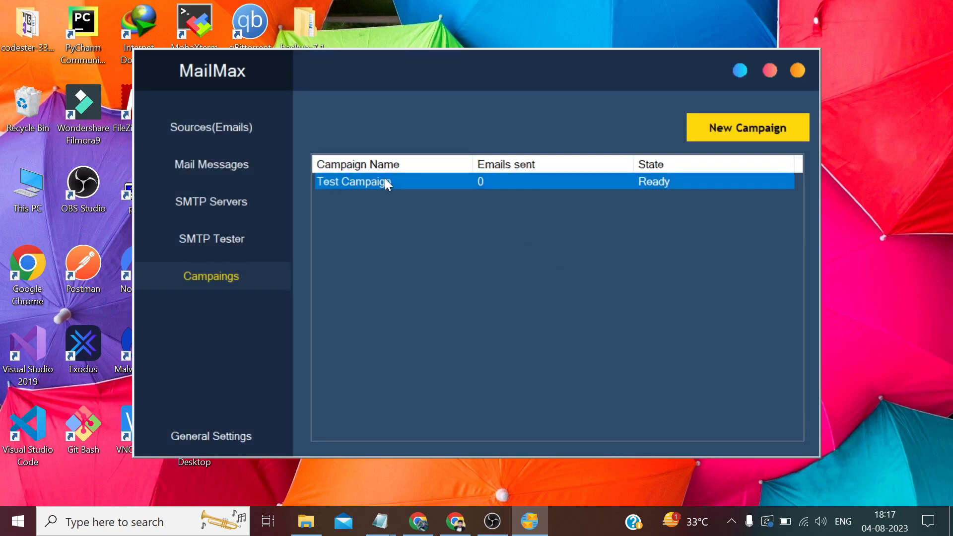
right_click(386, 182)
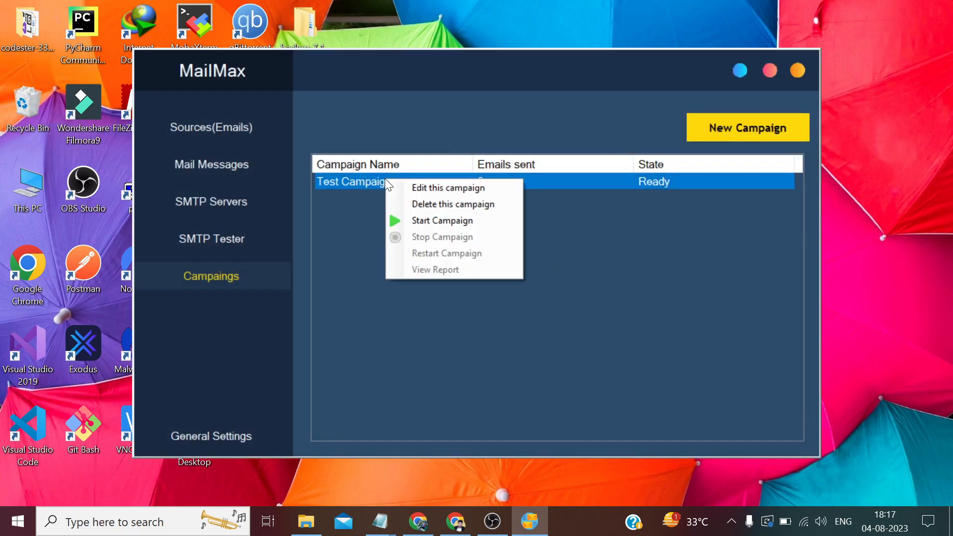
click(434, 222)
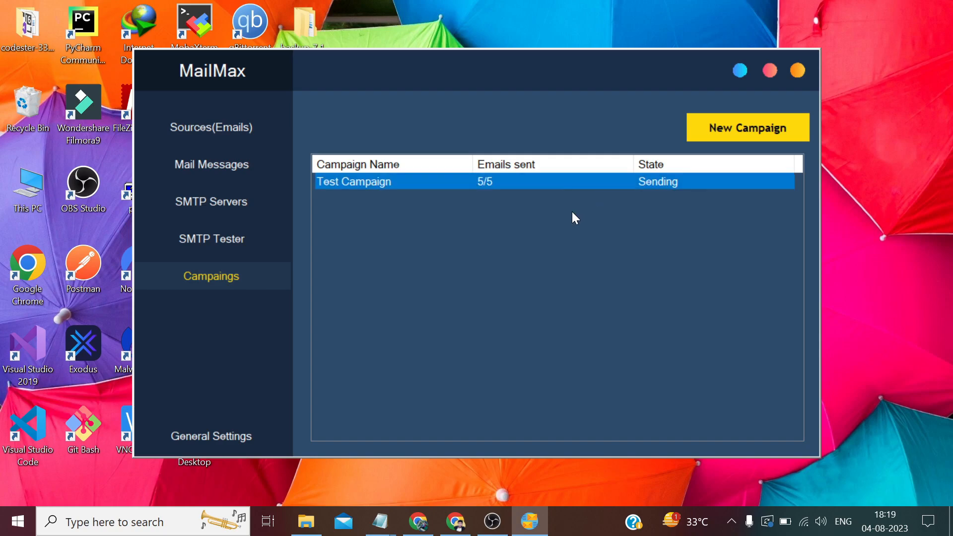
With Test Campaign at 5/5 sent, bring the browser showing Gmail to the front
click(418, 520)
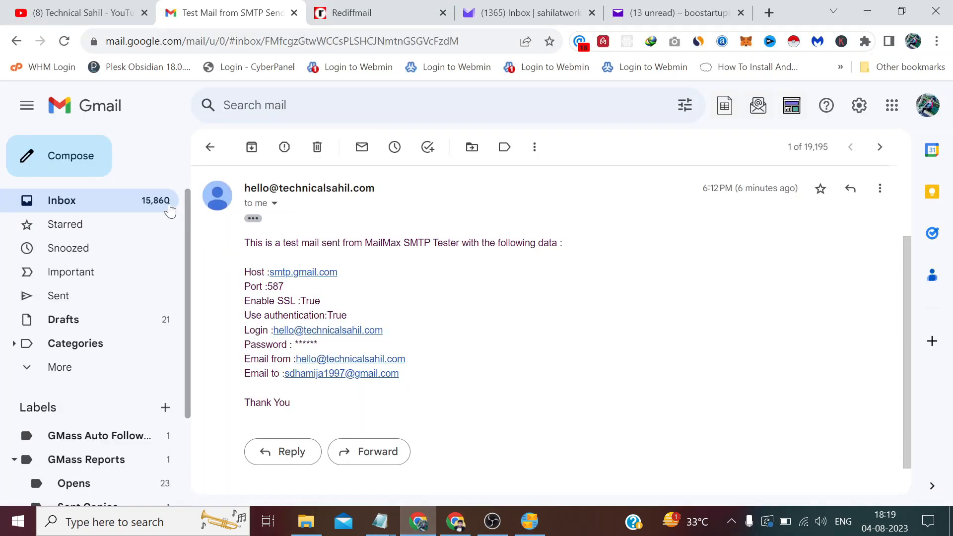
Open the Test Campaign email in the Gmail inbox, then move on to Rediffmail
click(185, 208)
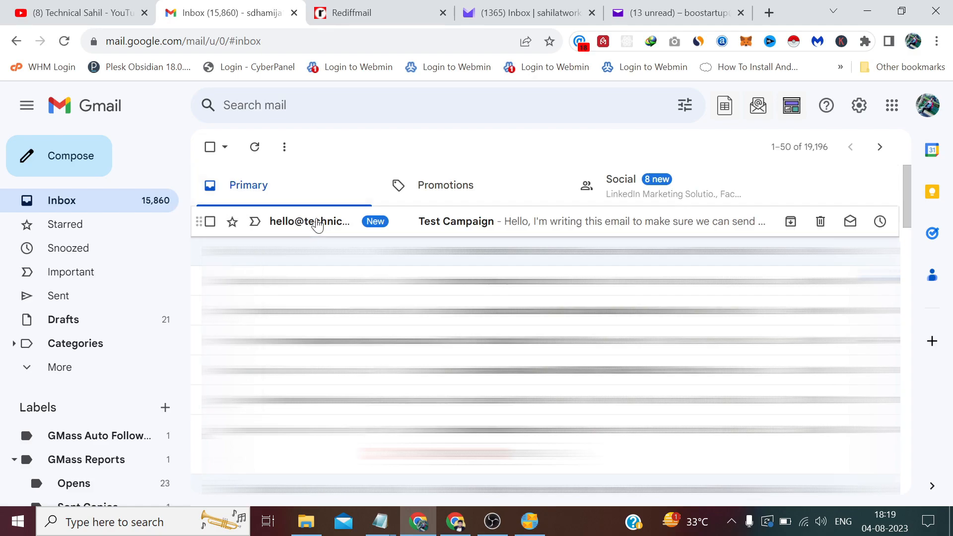
click(317, 225)
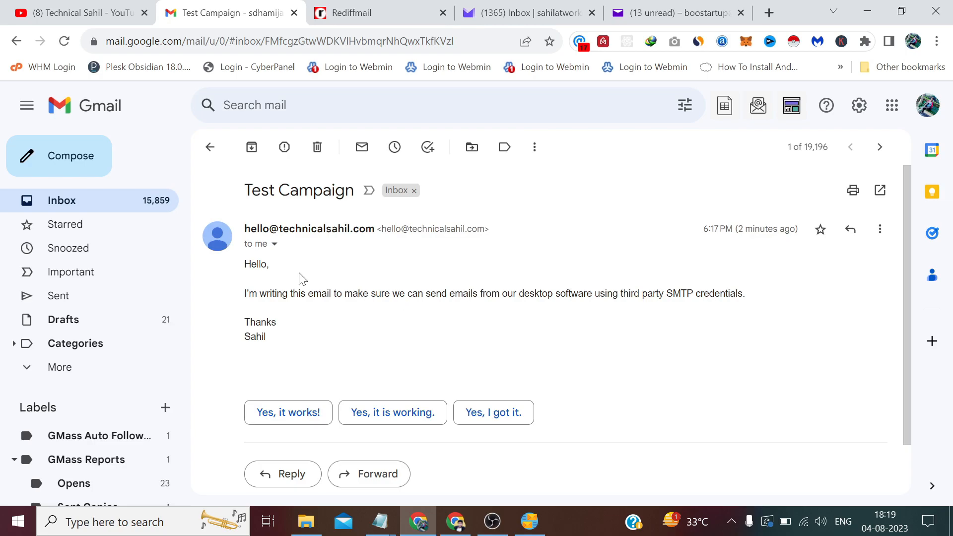
click(366, 7)
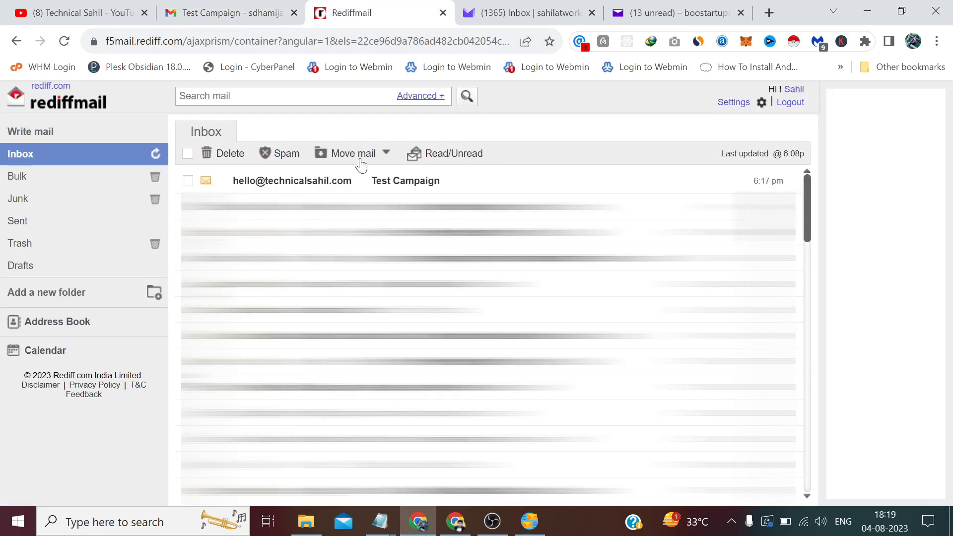
Open the Test Campaign email in both the Rediffmail and Proton Mail inboxes
click(360, 180)
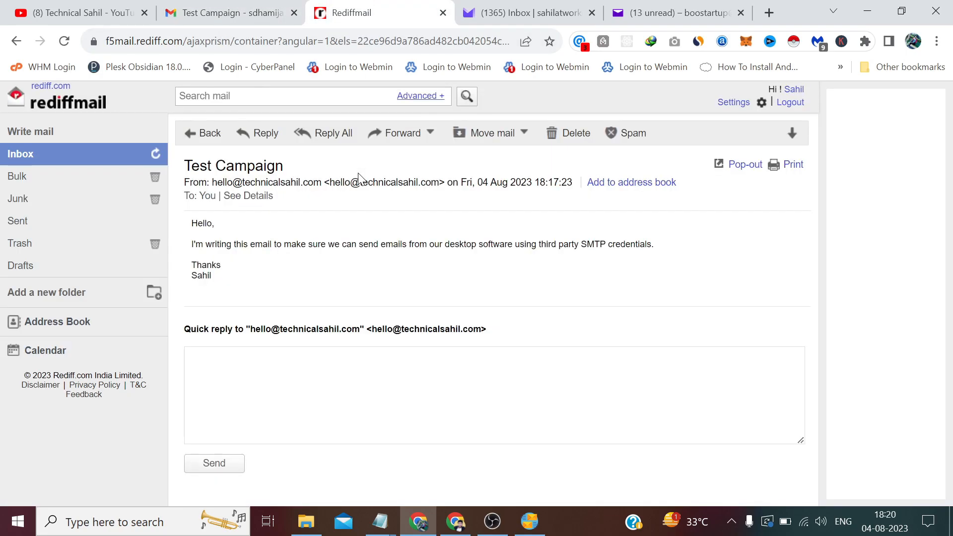
click(501, 7)
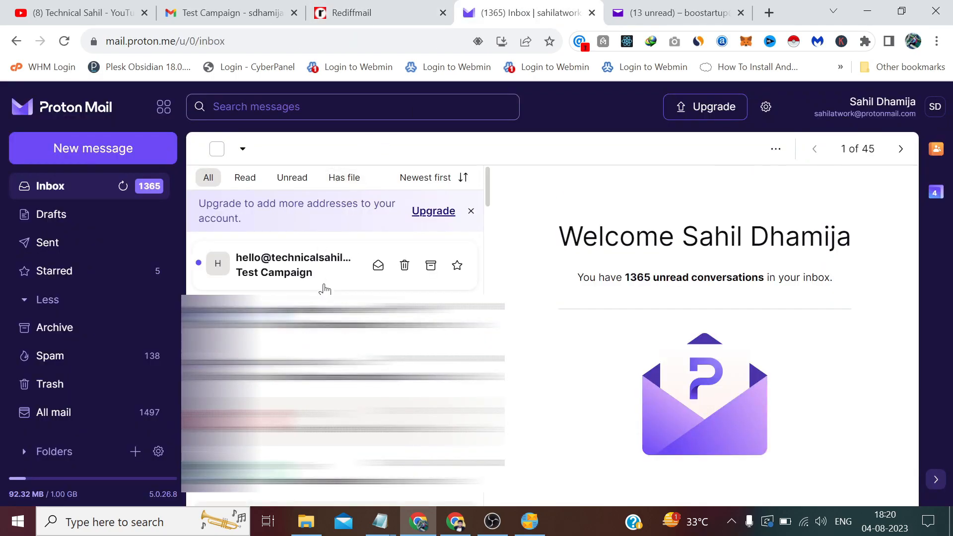
click(324, 289)
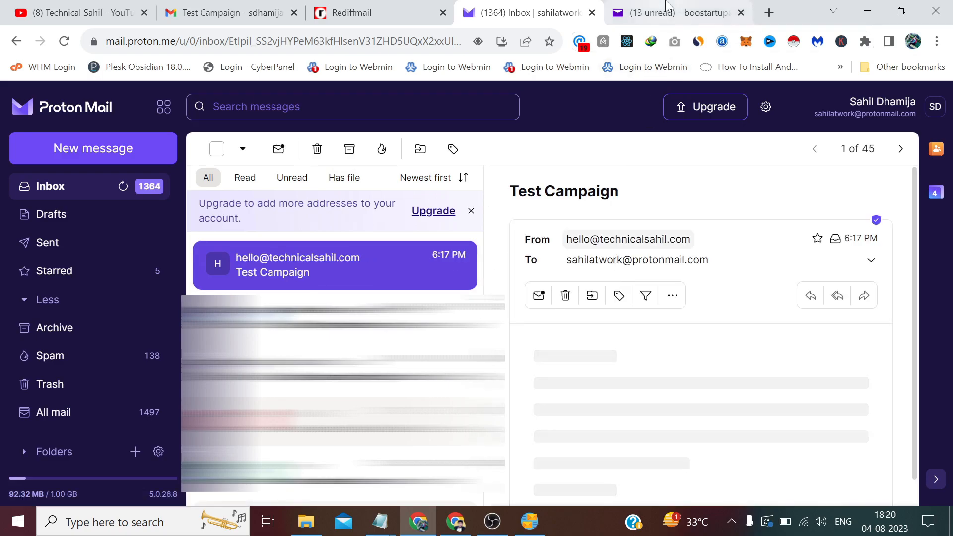
click(666, 7)
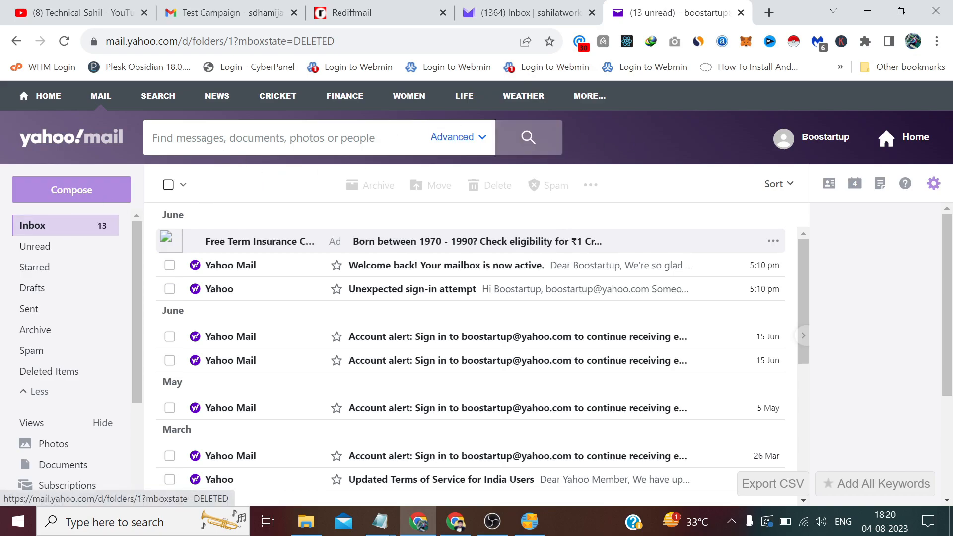
Reload Yahoo Mail, open the Test Campaign email received at 6:19 pm, and minimise the browser
click(64, 41)
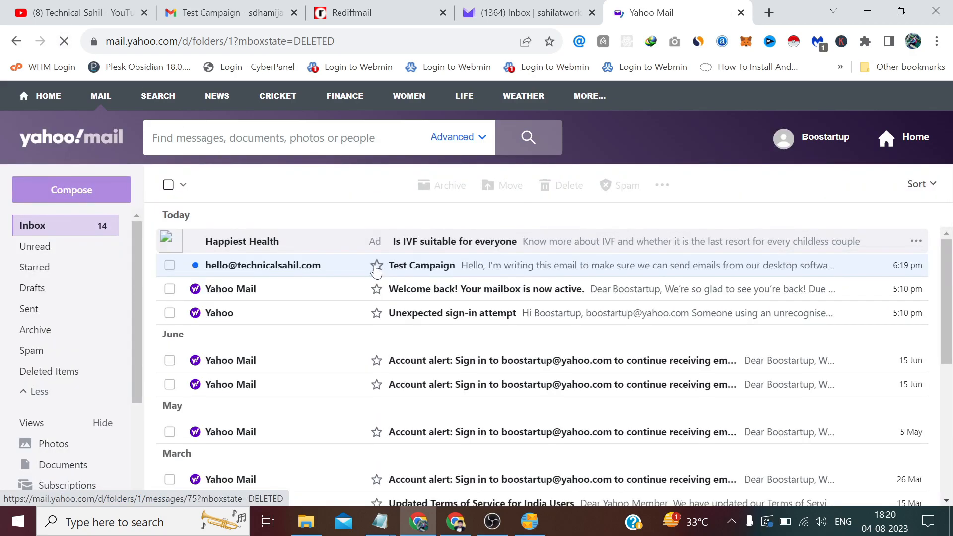
click(359, 265)
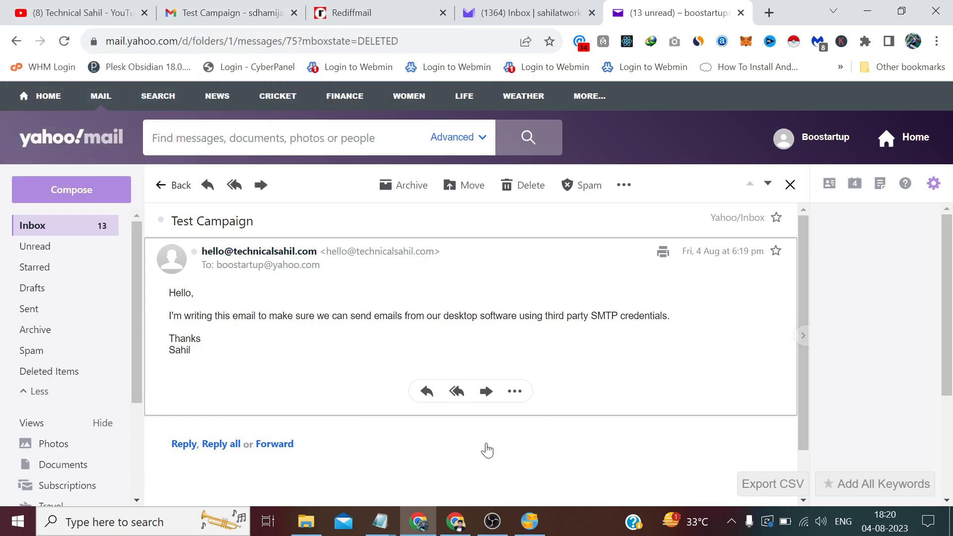
click(950, 521)
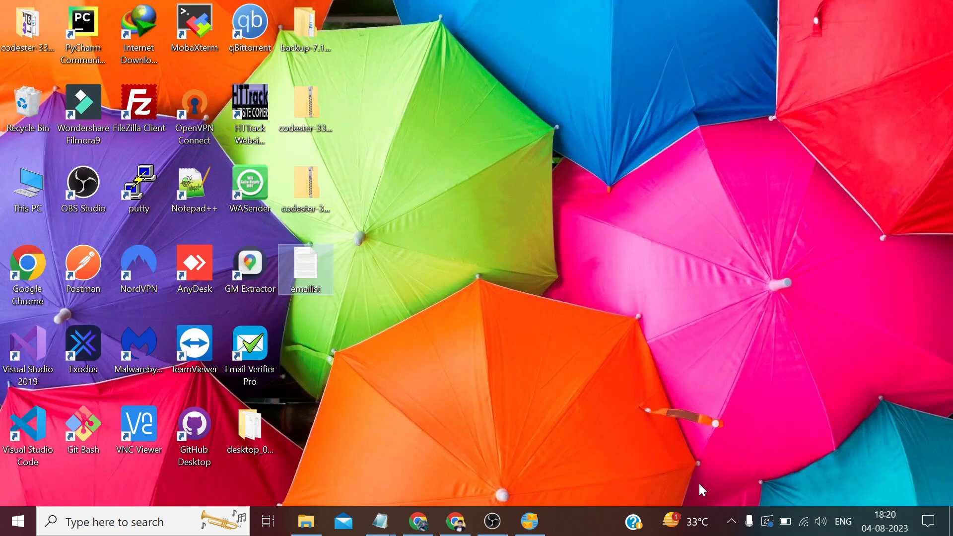
Return to MailMax and view General Settings: 1-second wait per email, 3 seconds per 100
click(536, 519)
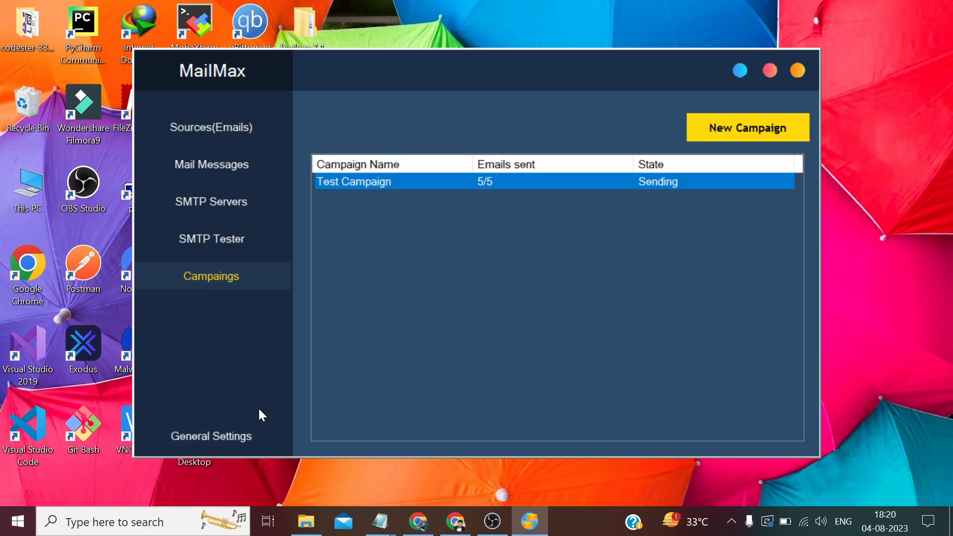
click(232, 431)
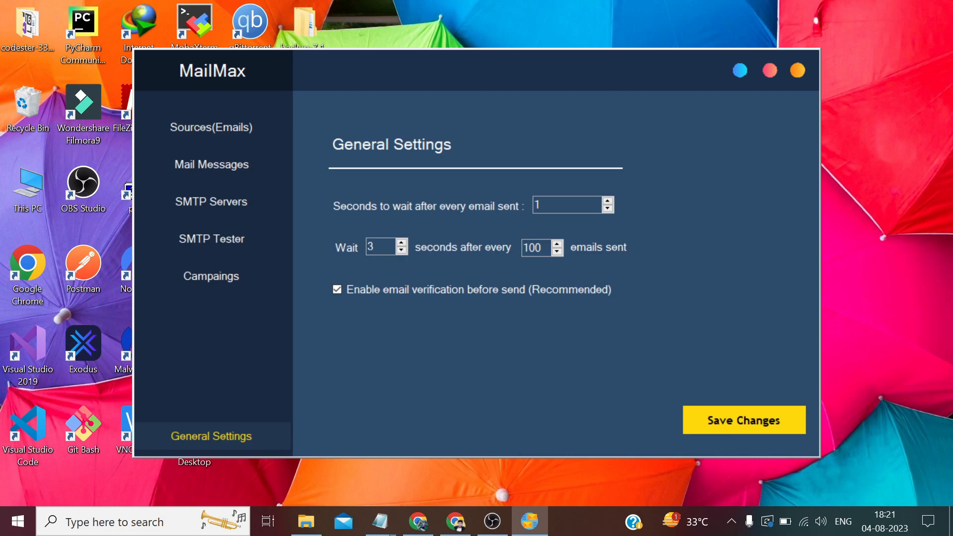
Select the 3-second wait value, then view the saved Test Message under Mail Messages
double_click(370, 247)
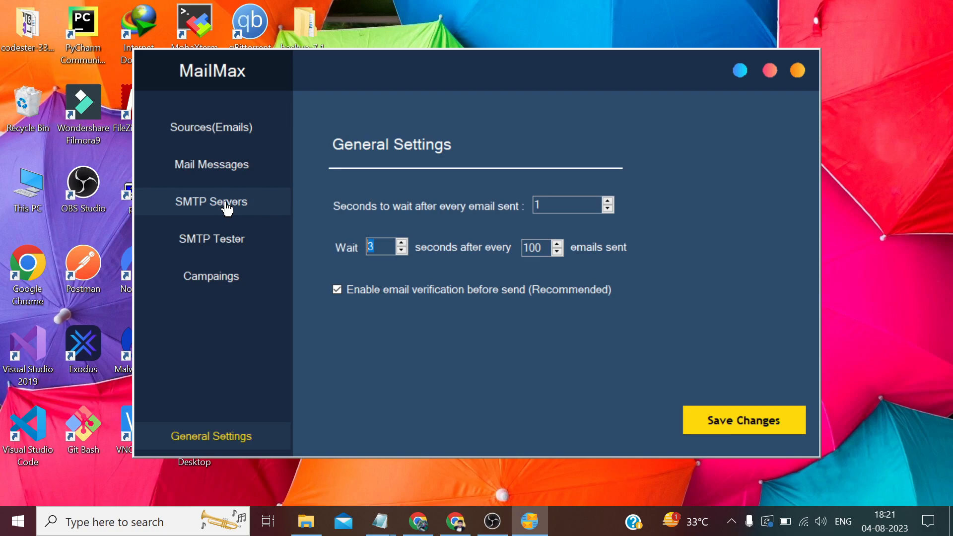
click(211, 163)
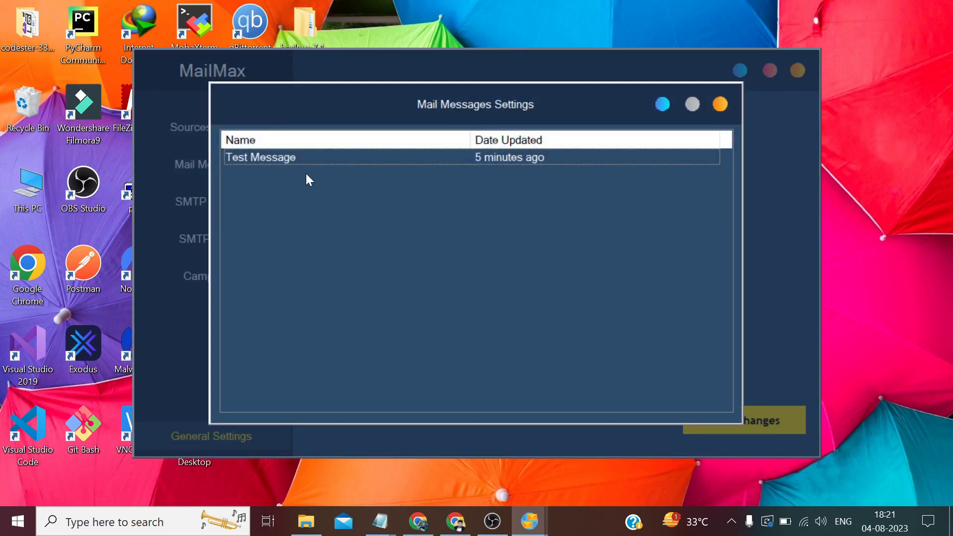
Add a new mail message from the Mail Messages list with Use HTML ticked
right_click(306, 174)
click(331, 184)
click(209, 190)
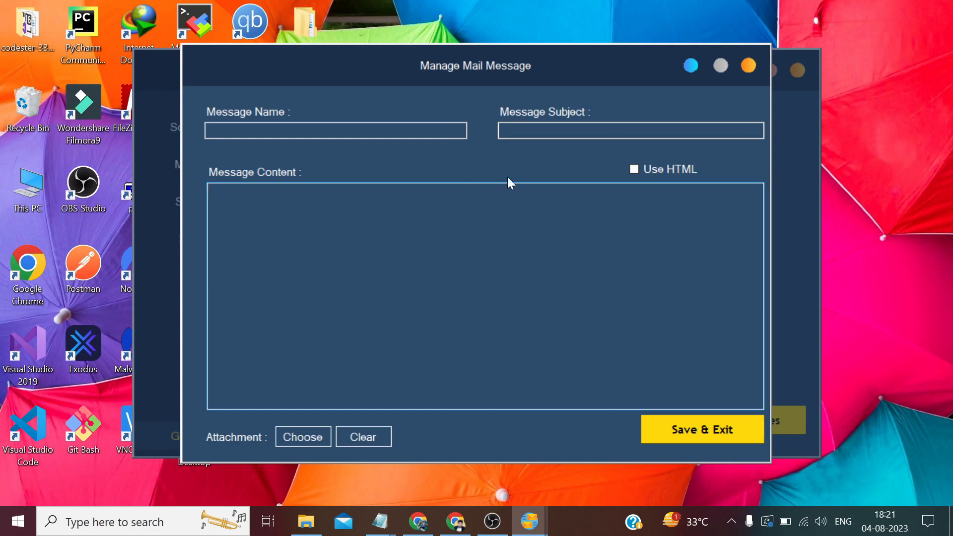
click(635, 169)
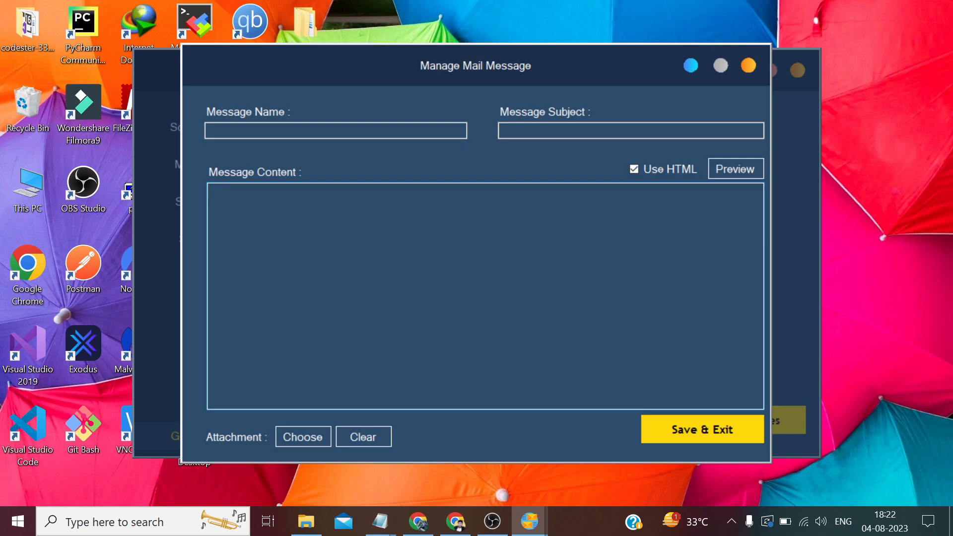
Bring back the Test Campaign email in Yahoo Mail and select its two-line sign-off
mouse_move(419, 521)
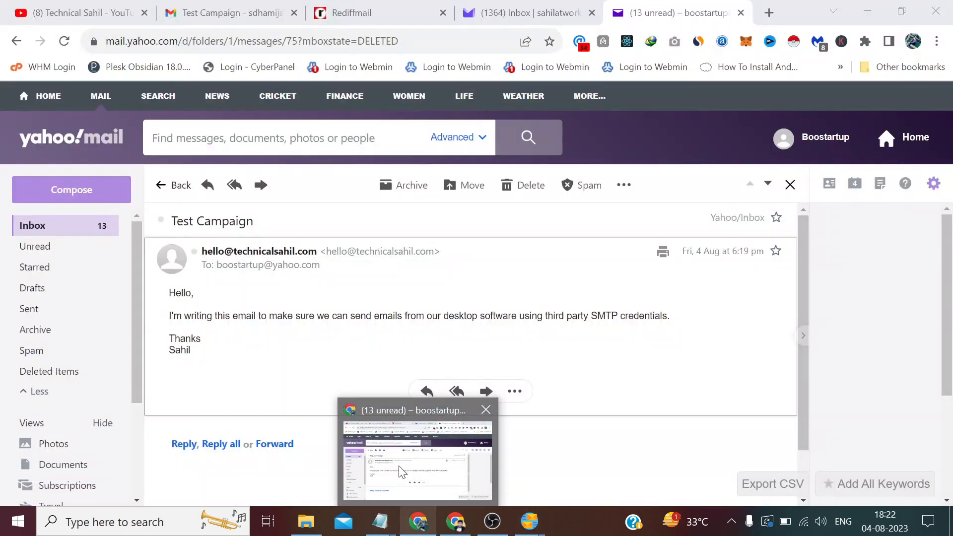
click(402, 472)
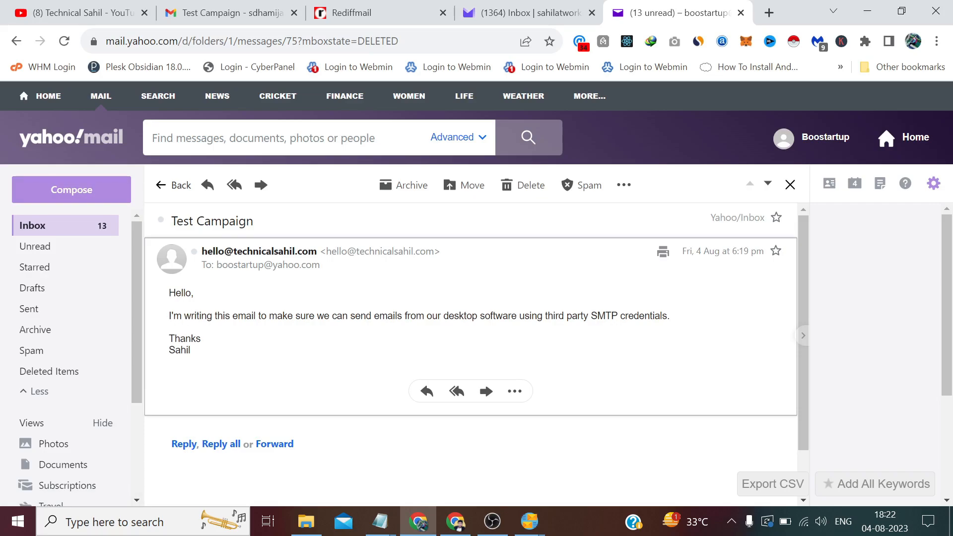
drag(193, 353, 169, 343)
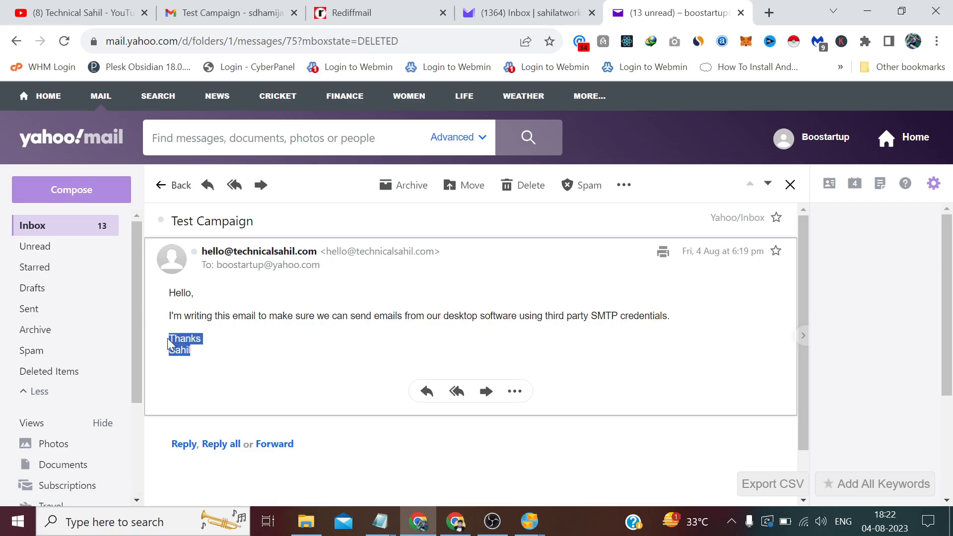
Close MailMax's new message form and the Mail Messages Settings dialog
mouse_move(524, 532)
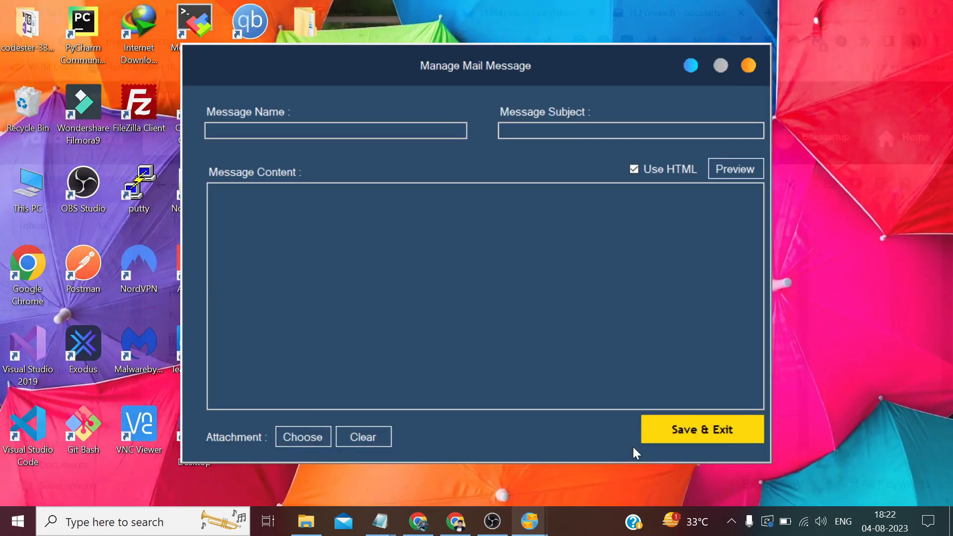
click(633, 446)
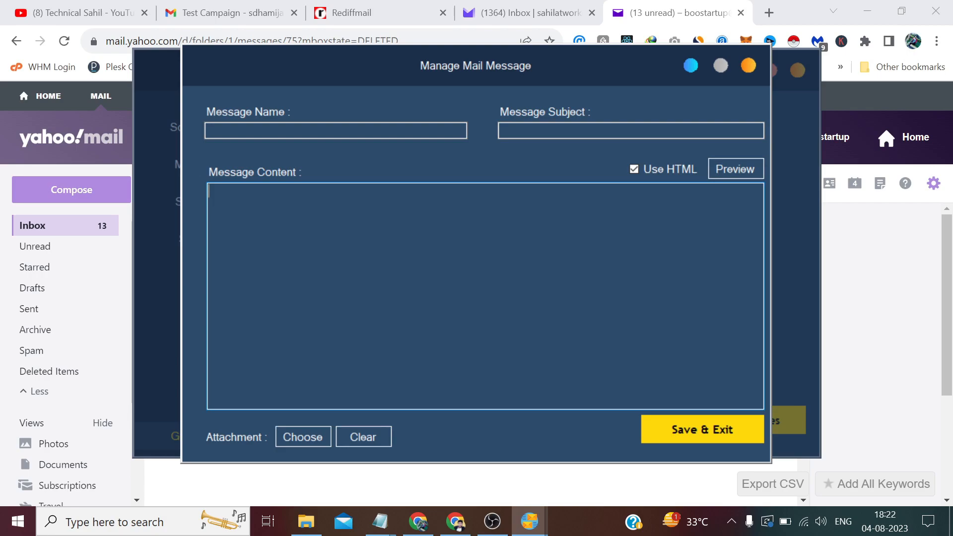
click(748, 66)
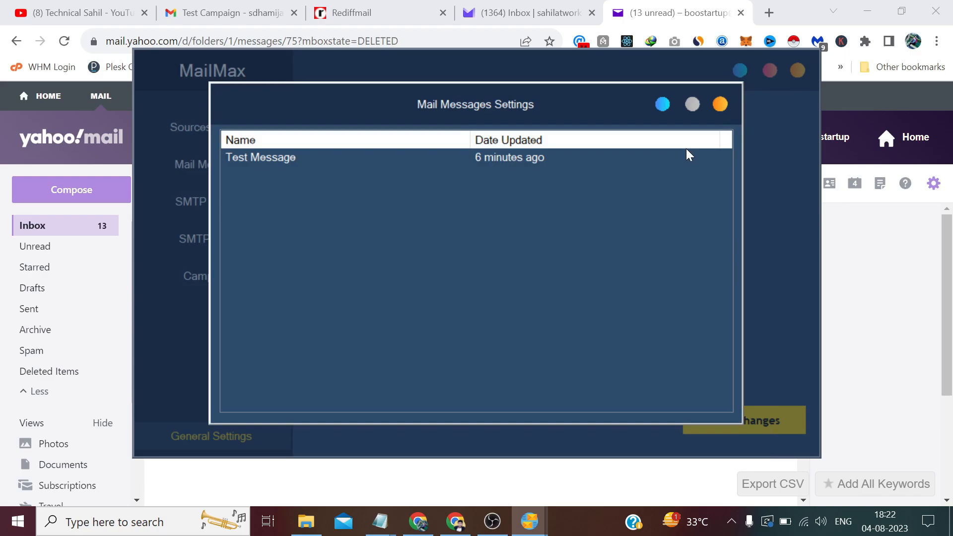
click(719, 105)
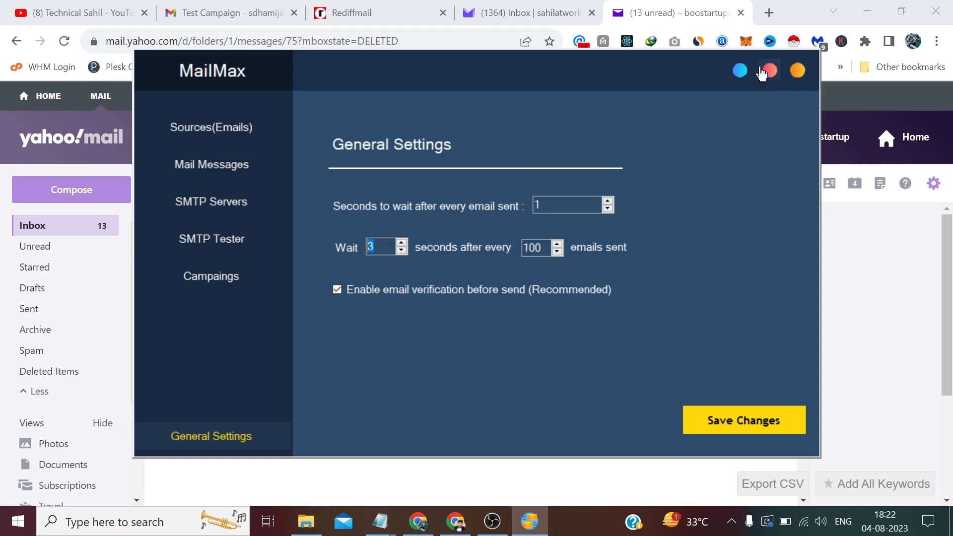
Extract the codester-38030-email-bulk-sender-c zip on the desktop with 7-Zip and open its folder
click(740, 70)
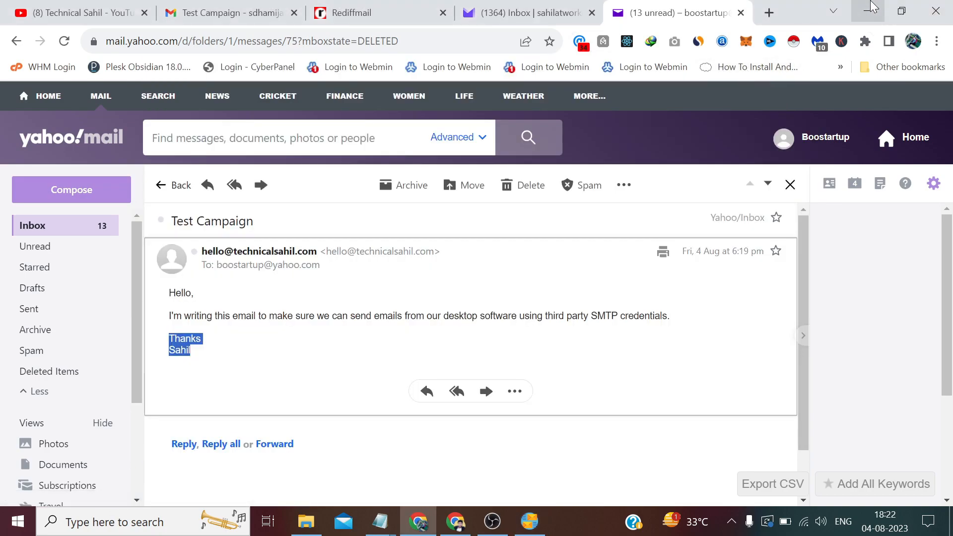
click(873, 7)
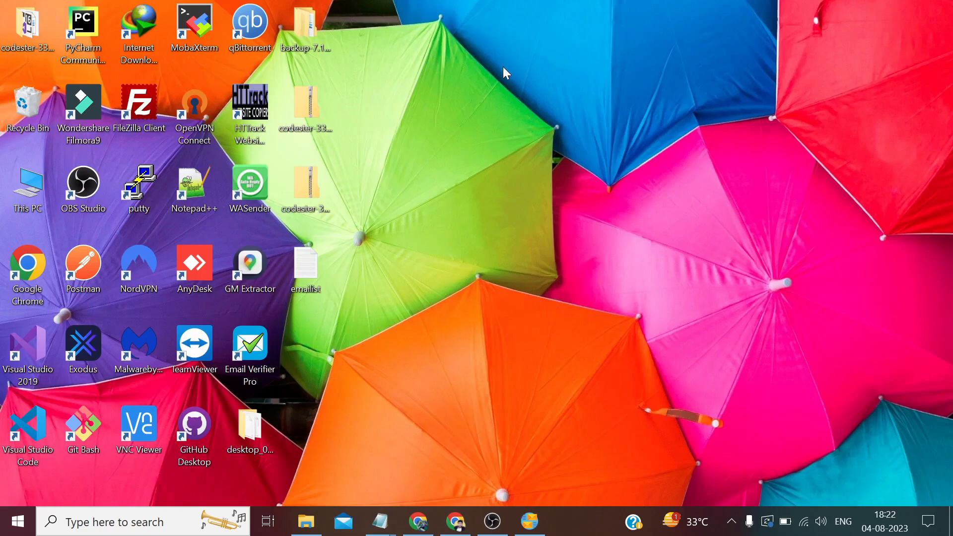
click(299, 193)
right_click(299, 193)
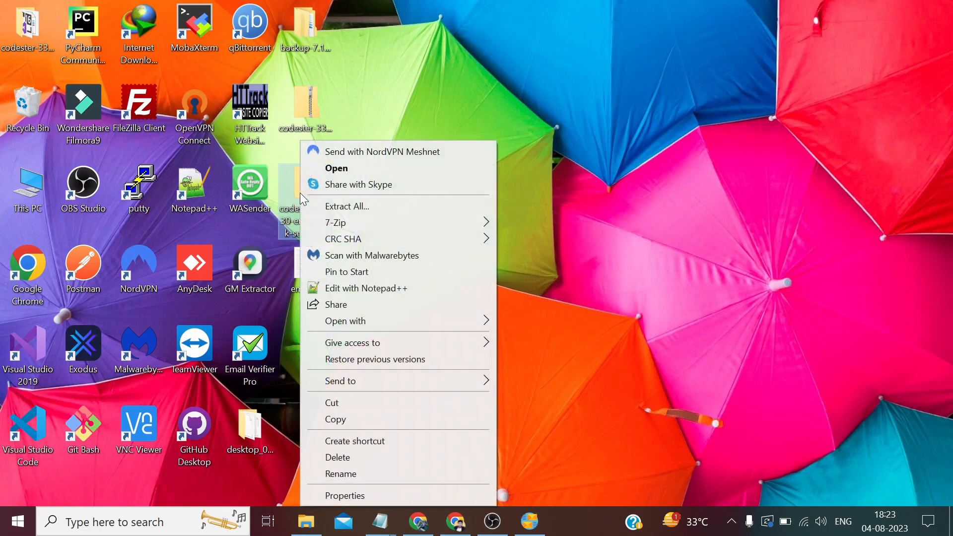
mouse_move(353, 228)
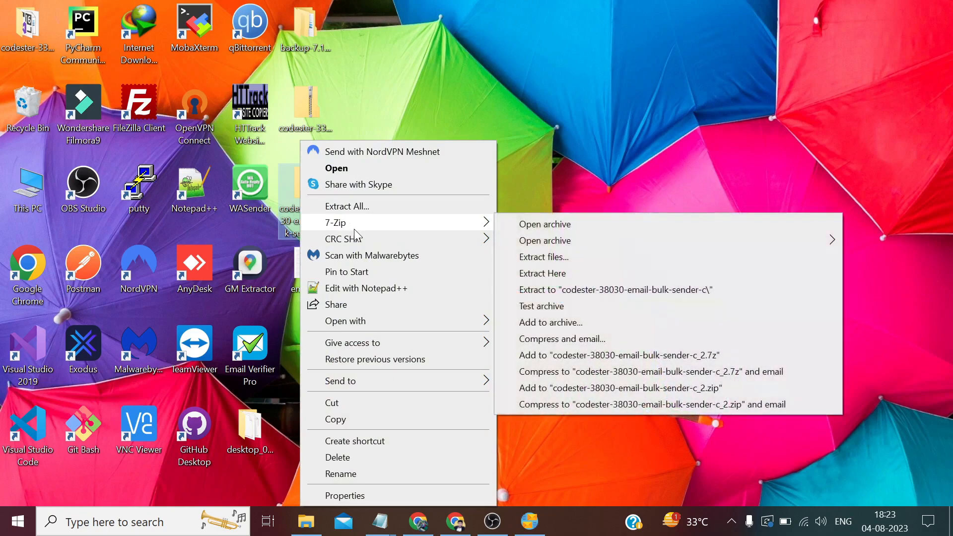
click(575, 290)
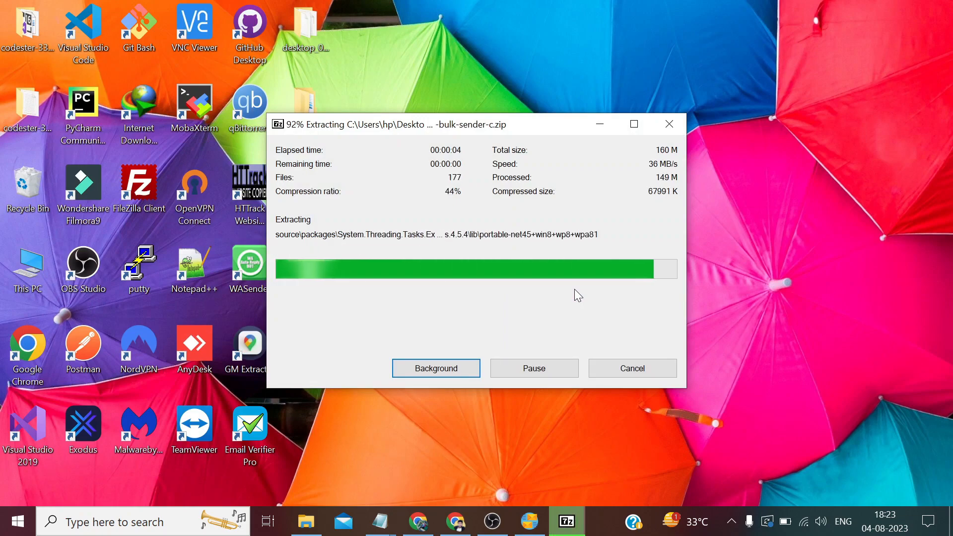
double_click(29, 106)
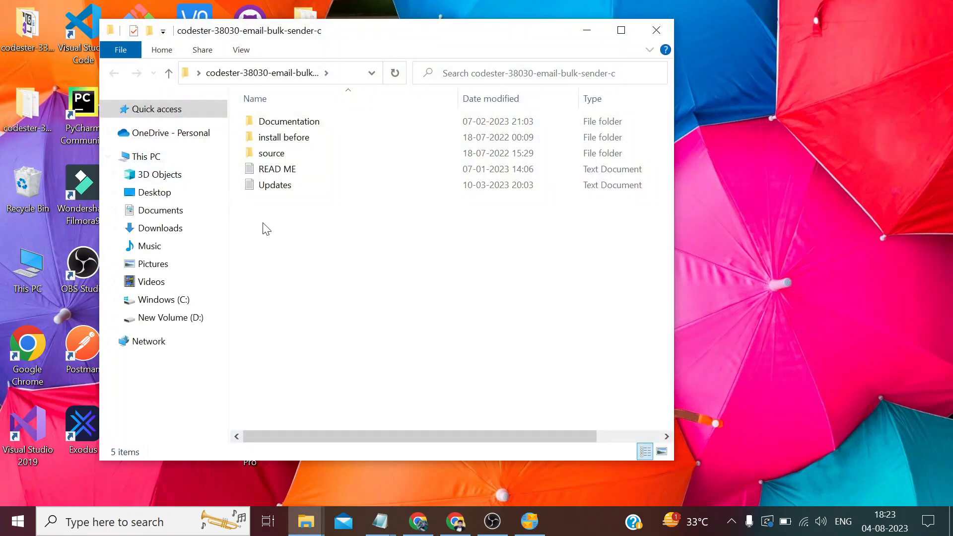
Maximize File Explorer and launch Mass Emailer.exe from source\Mass Emailer\bin\Debug
click(620, 30)
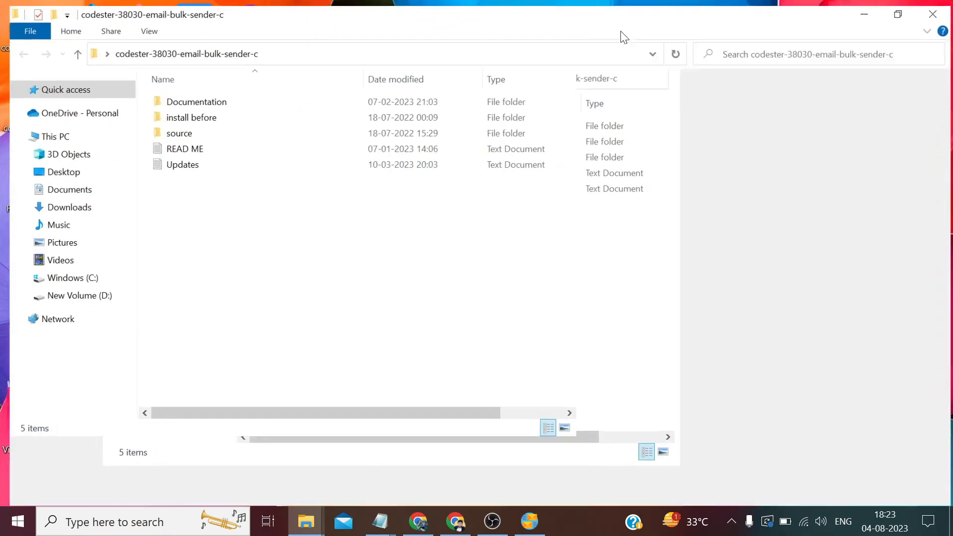
double_click(166, 129)
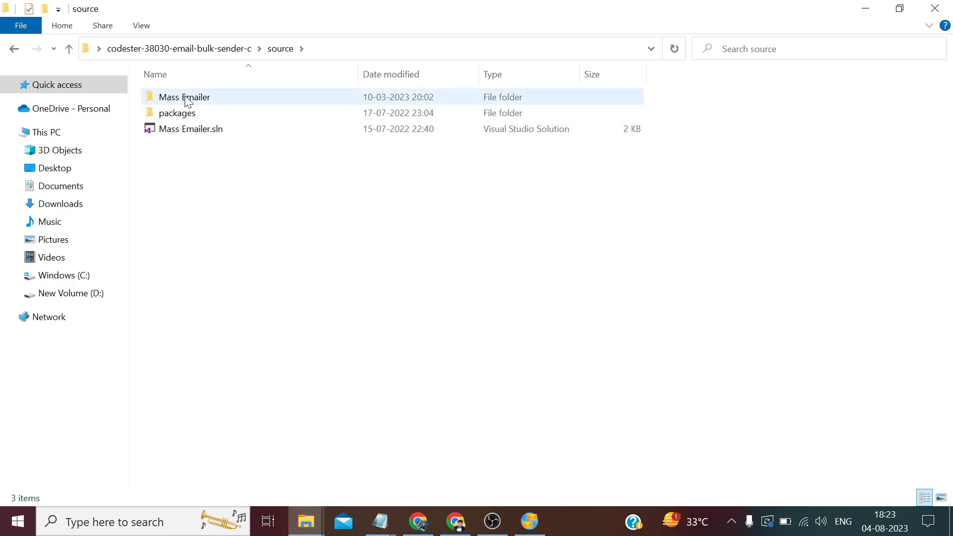
double_click(204, 99)
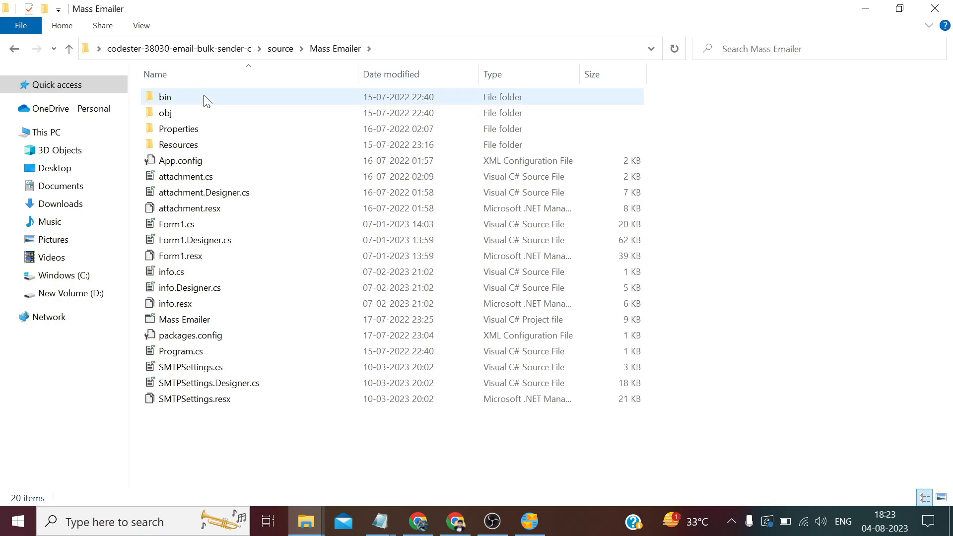
double_click(174, 96)
double_click(174, 97)
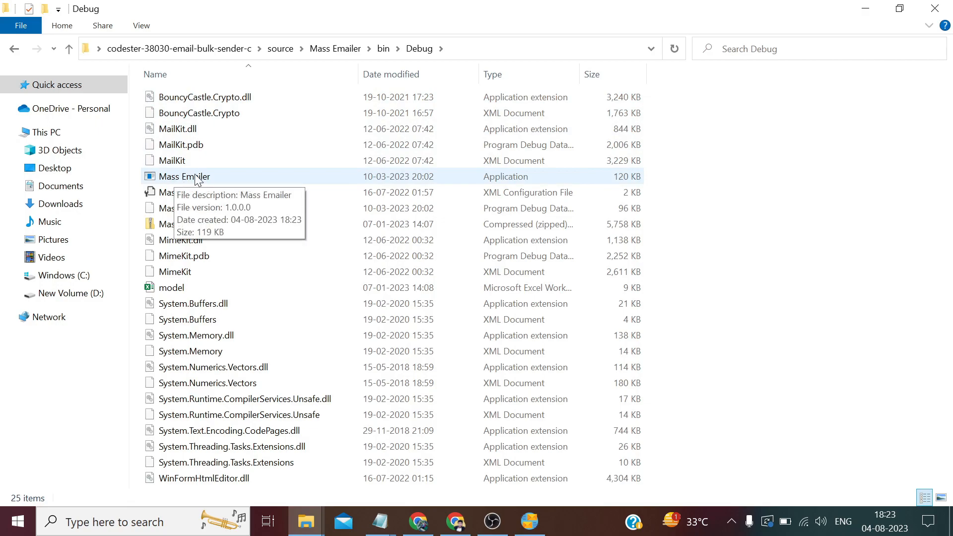
double_click(195, 177)
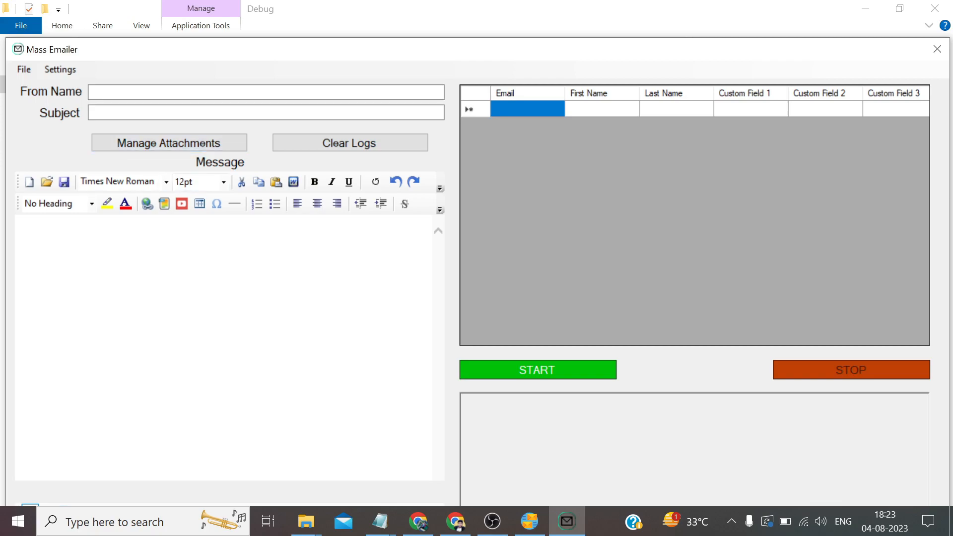
Copy the test email body from Yahoo Mail and paste it into Mass Emailer's Message box
click(23, 233)
click(418, 520)
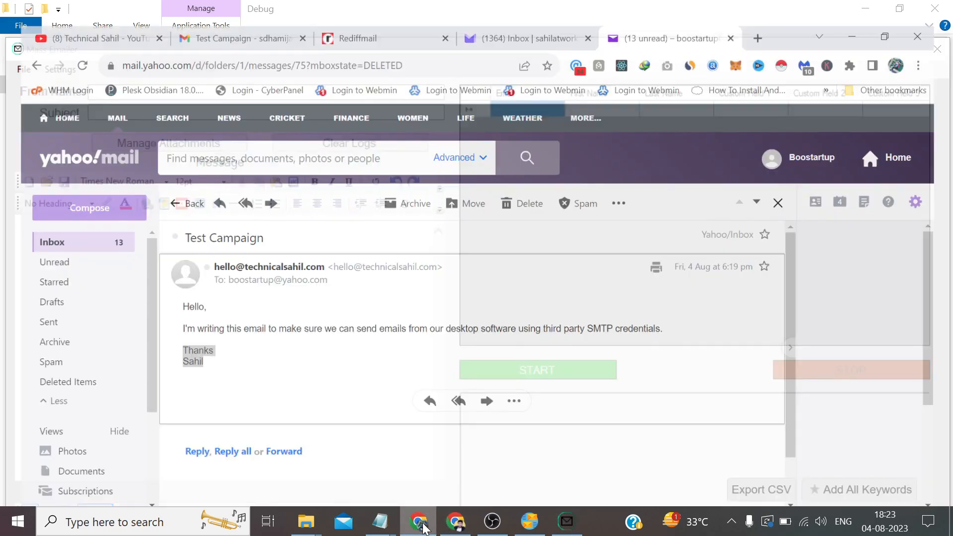
click(221, 360)
drag(221, 359, 169, 298)
key(ctrl+c)
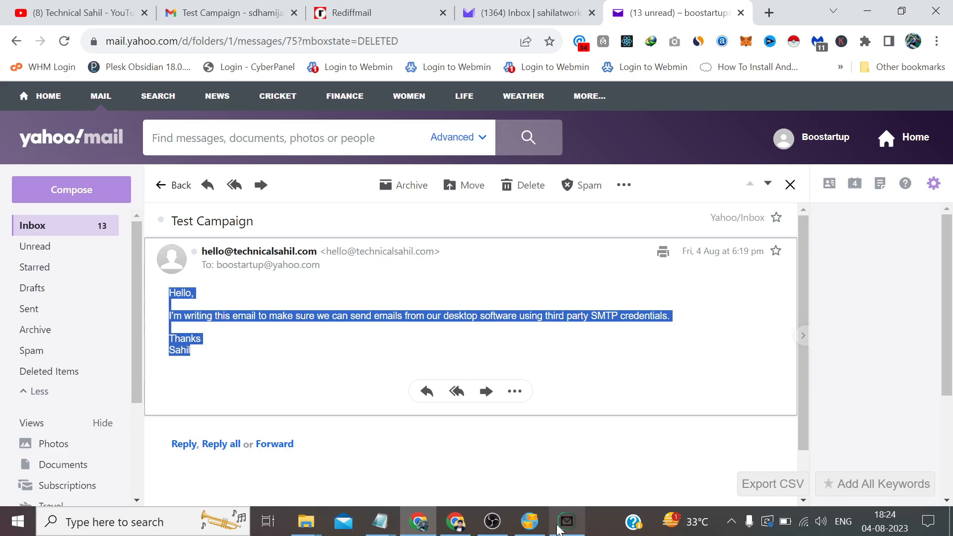
click(565, 521)
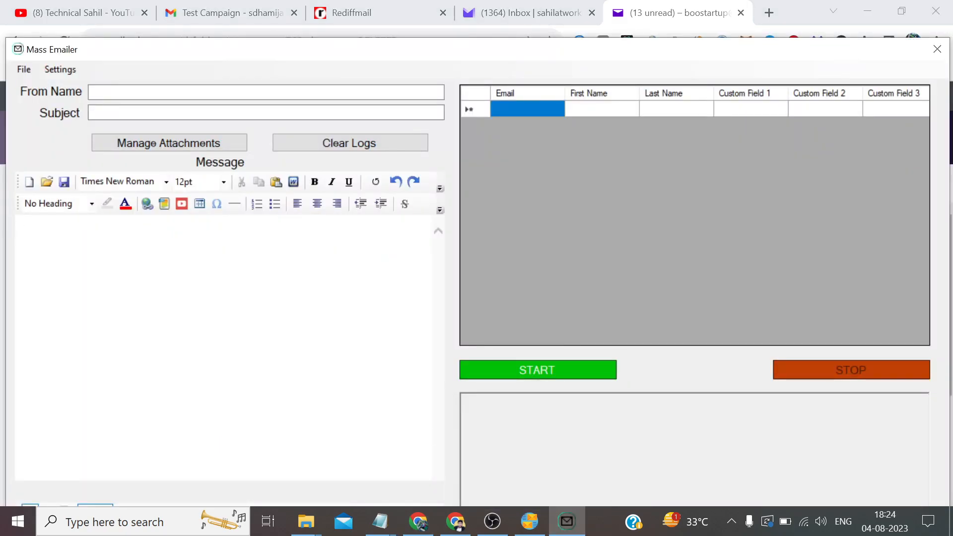
key(ctrl+v)
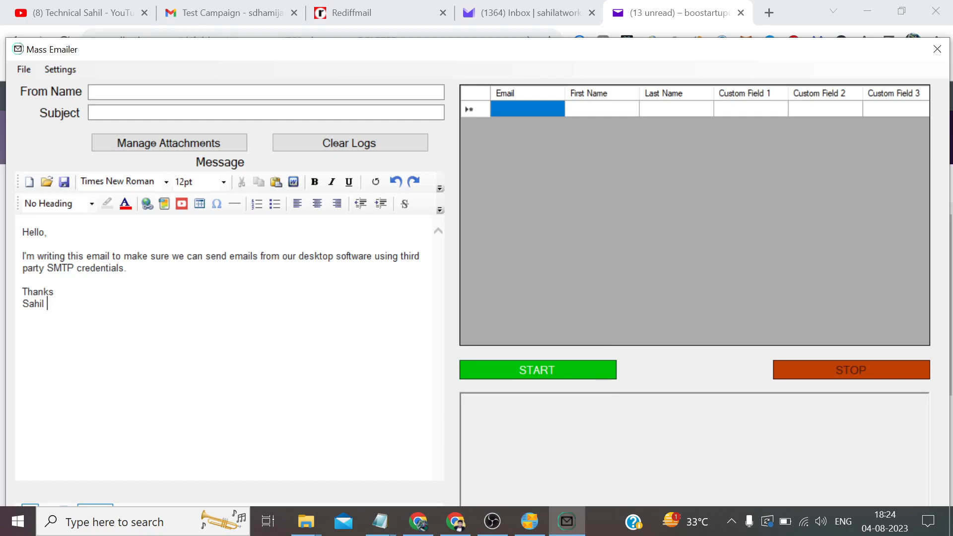
Make the message's main paragraph bold and the two-line sign-off italic
drag(128, 268, 23, 256)
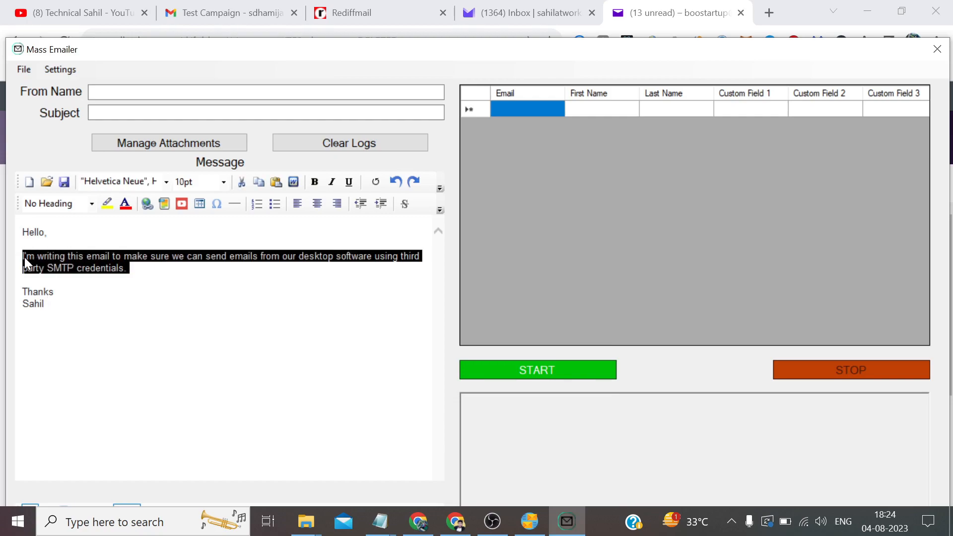
click(314, 182)
key(ctrl+End)
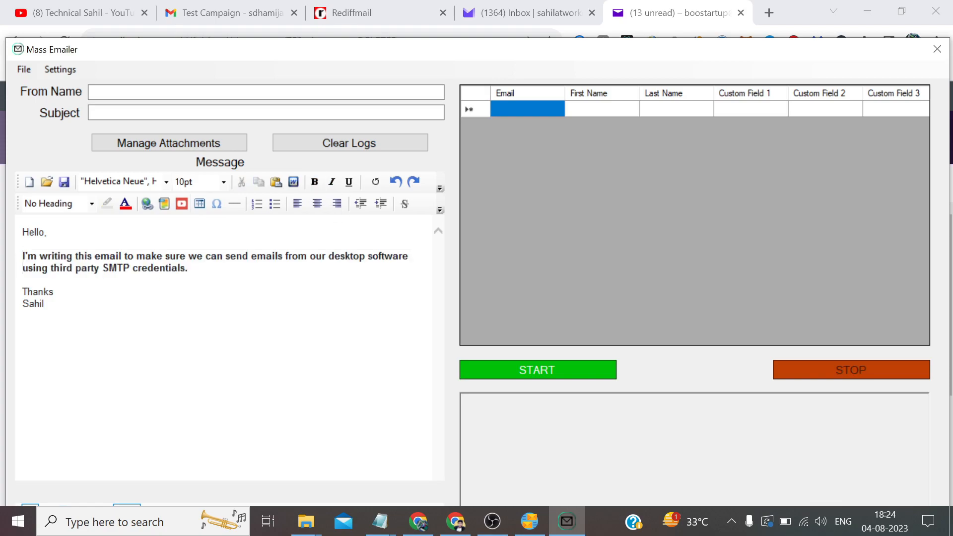
key(shift+Left)
key(shift+Left)
key(shift+Left)
key(shift+Left)
key(shift+Left)
key(shift+Left)
key(shift+Left)
key(shift+Left)
key(shift+Left)
key(shift+Left)
key(shift+Left)
key(shift+Left)
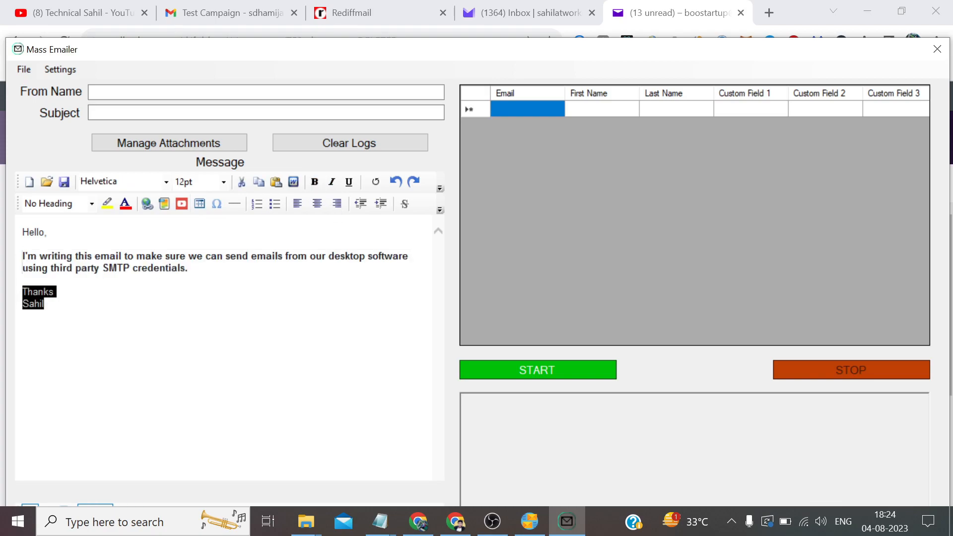
click(332, 181)
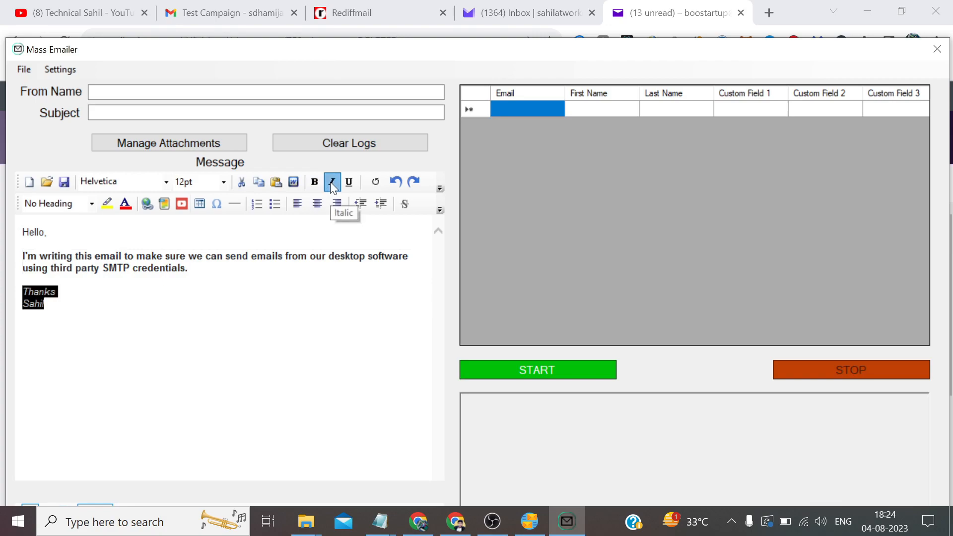
click(85, 313)
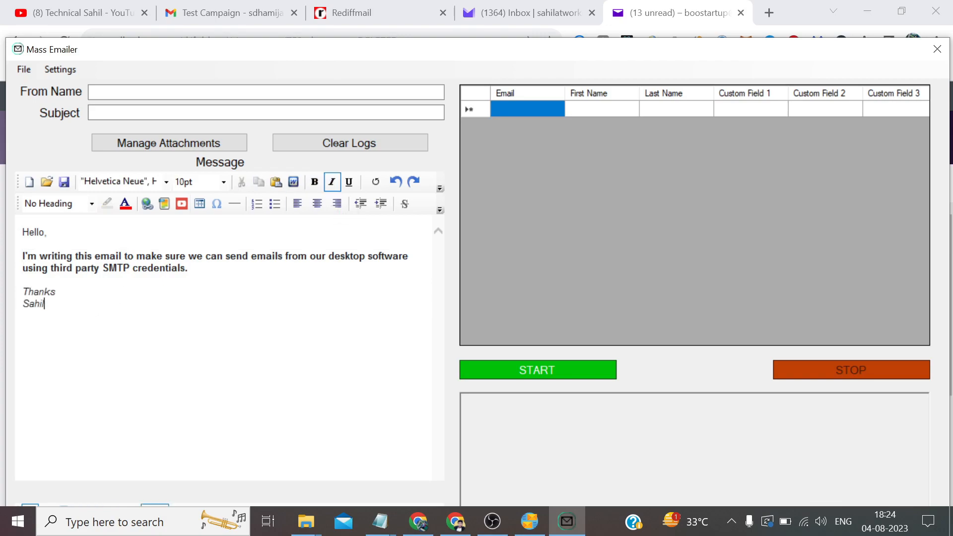
Format the greeting "Hello," as Heading 1
key(ctrl+Home)
key(shift+End)
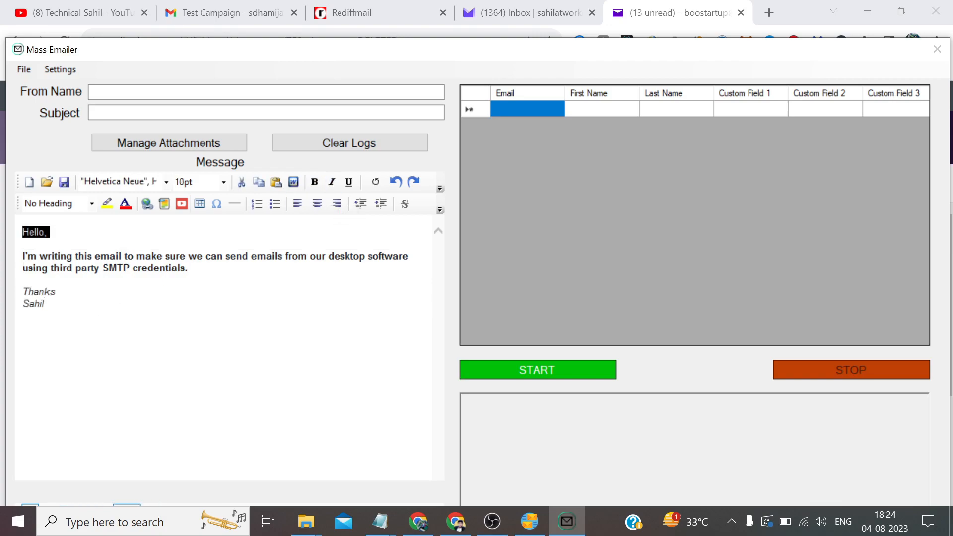
click(92, 204)
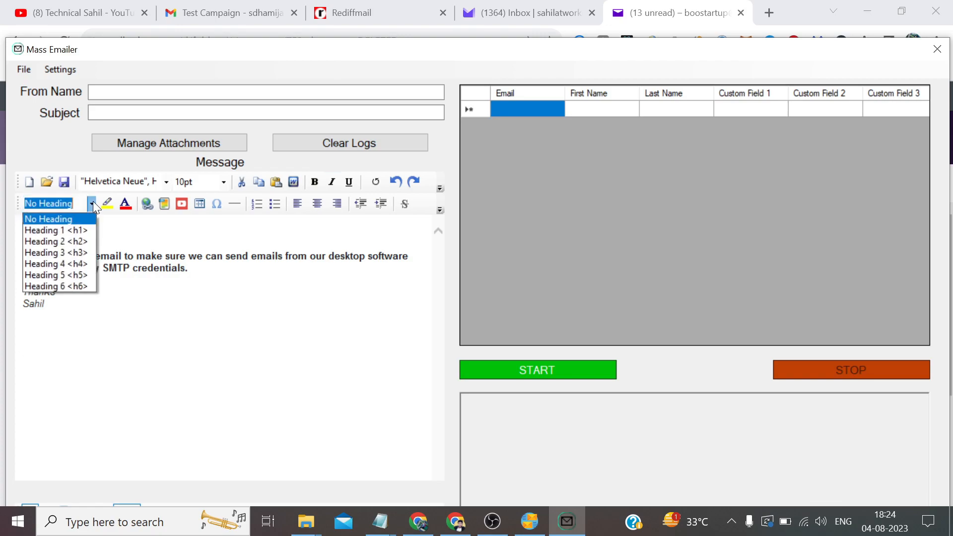
click(81, 230)
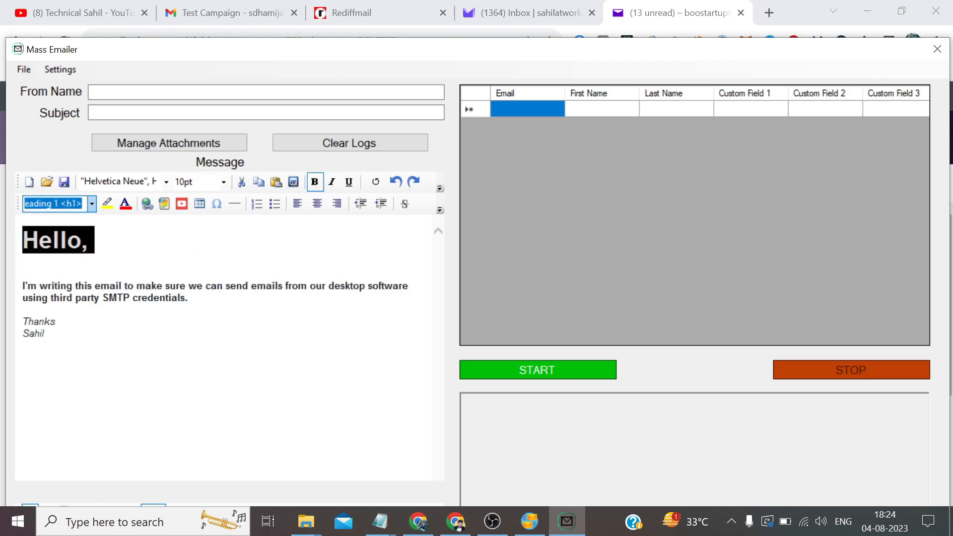
click(45, 332)
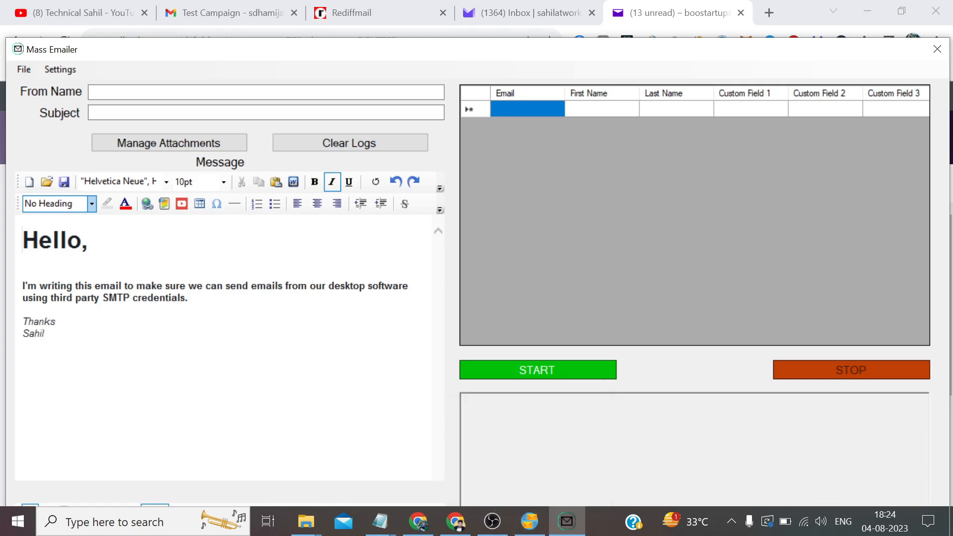
click(58, 72)
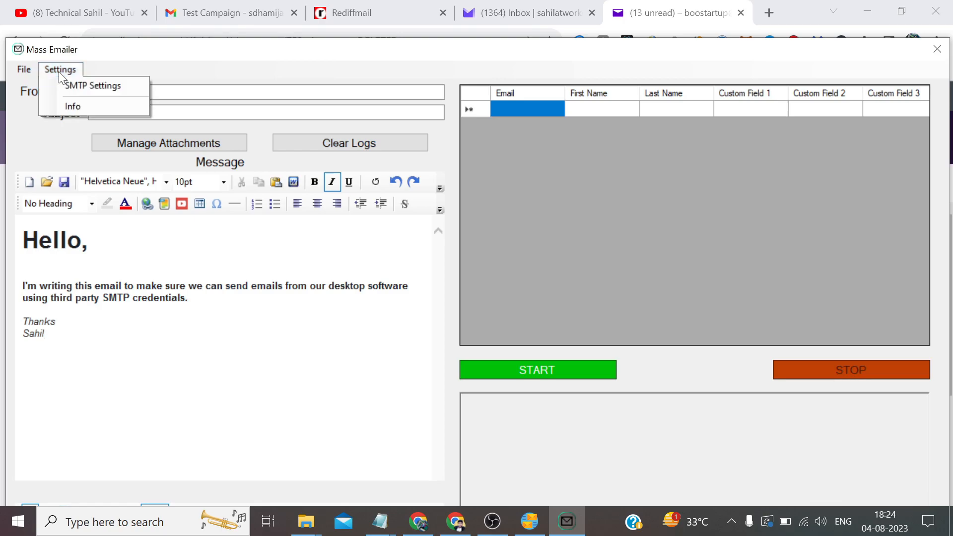
click(90, 88)
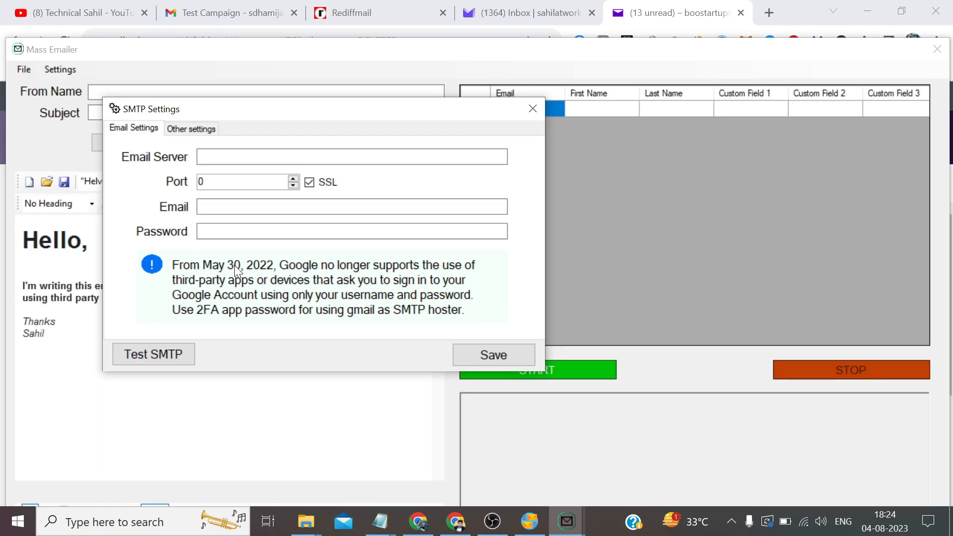
click(529, 521)
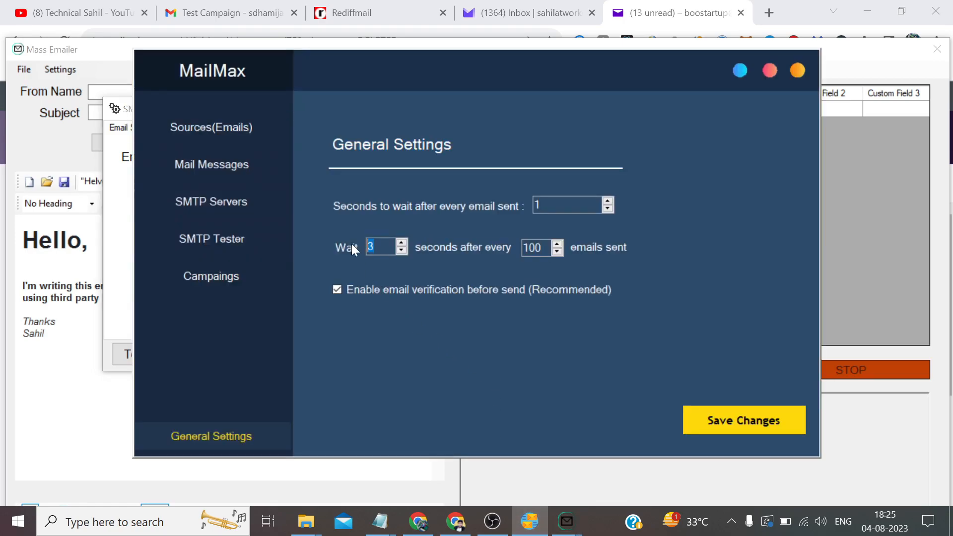
click(746, 75)
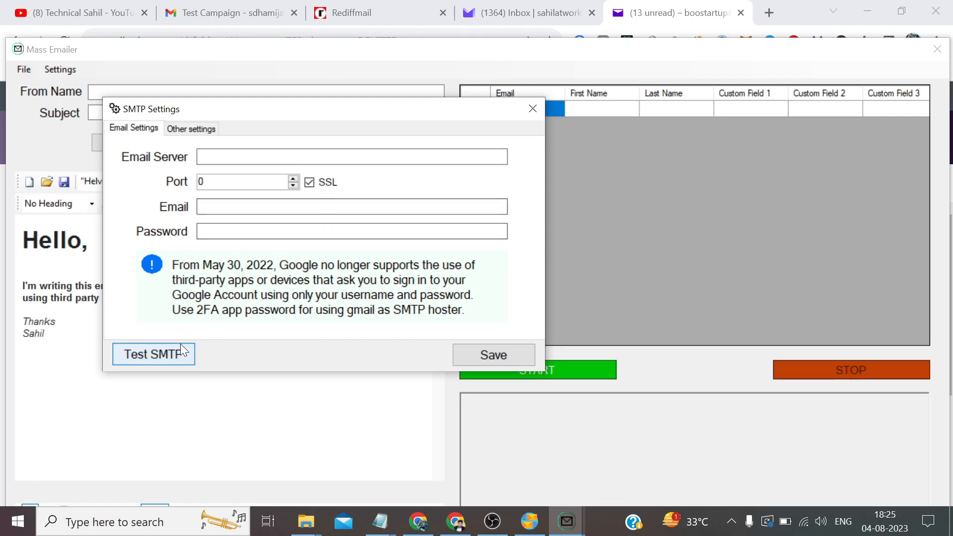
click(204, 130)
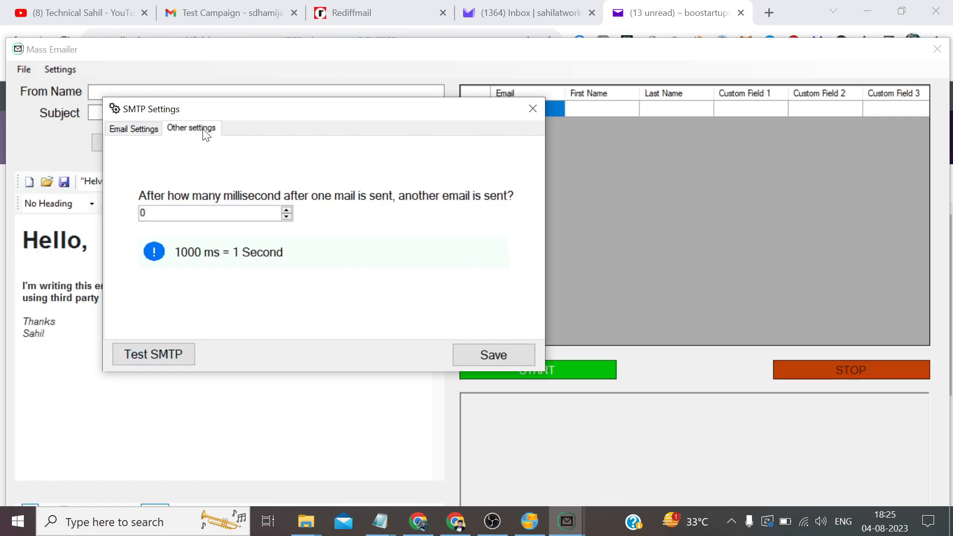
click(533, 109)
click(25, 67)
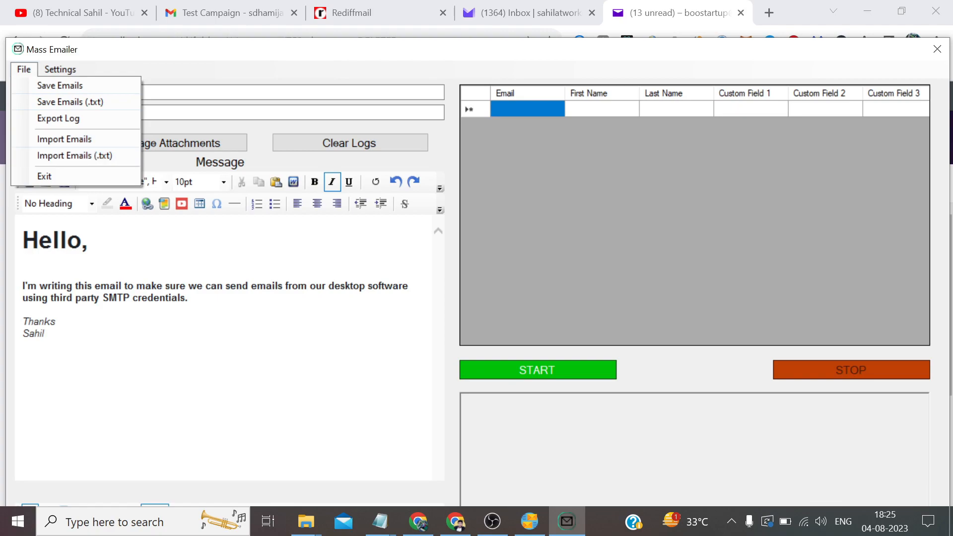
Dismiss the File menu and bring MailMax's General Settings window in front of Mass Emailer
click(176, 286)
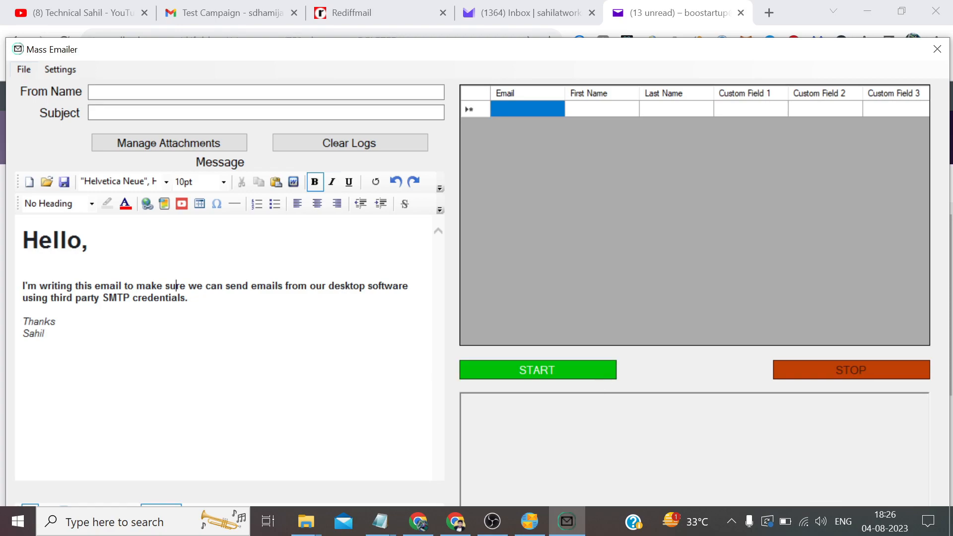
click(529, 521)
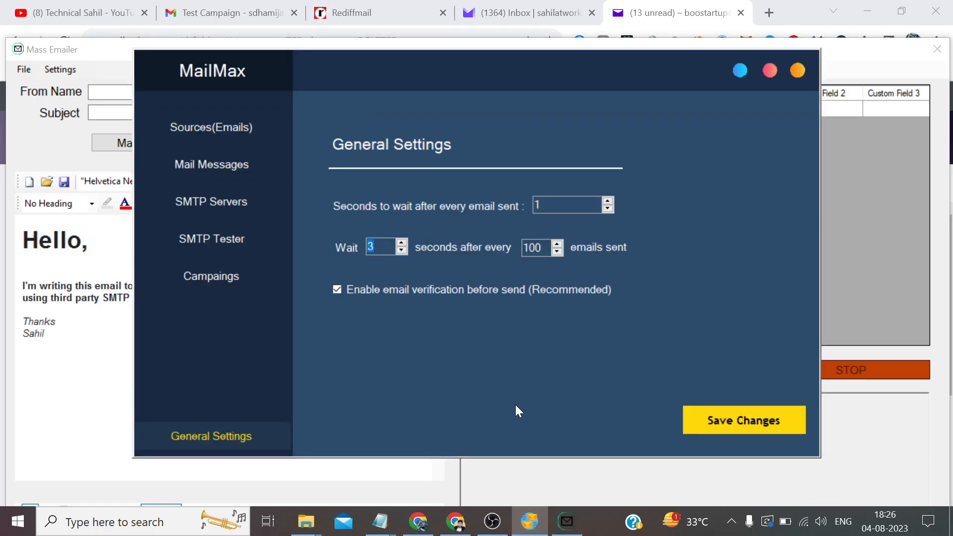